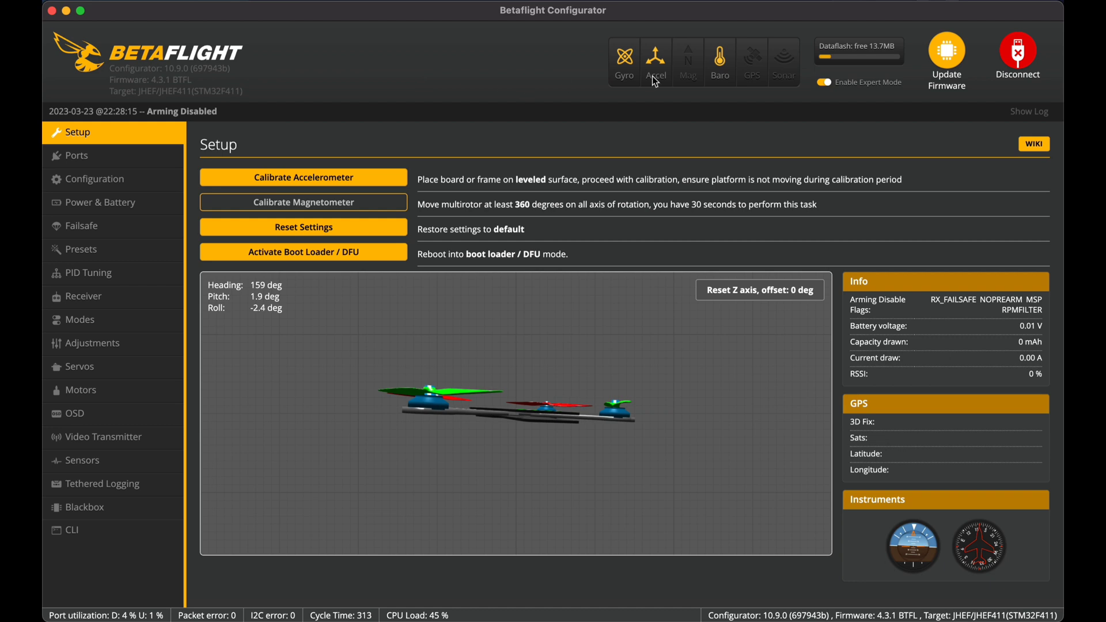
# - Open the firmware flasher, keep the Release build type and auto-detect the connected board
pyautogui.click(951, 60)
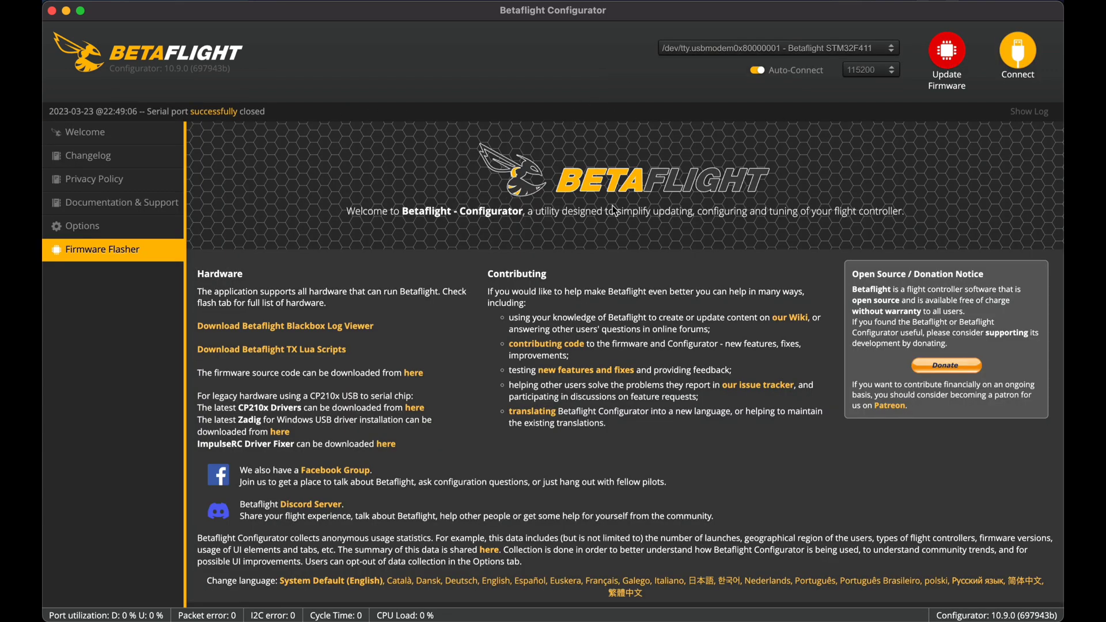
pyautogui.click(47, 247)
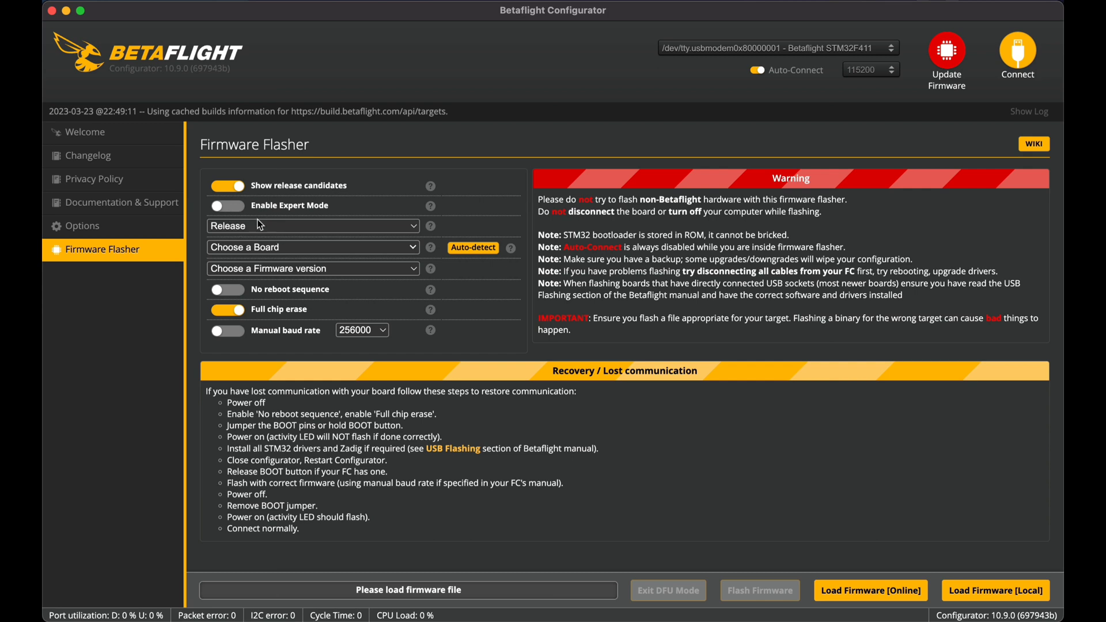
pyautogui.click(227, 225)
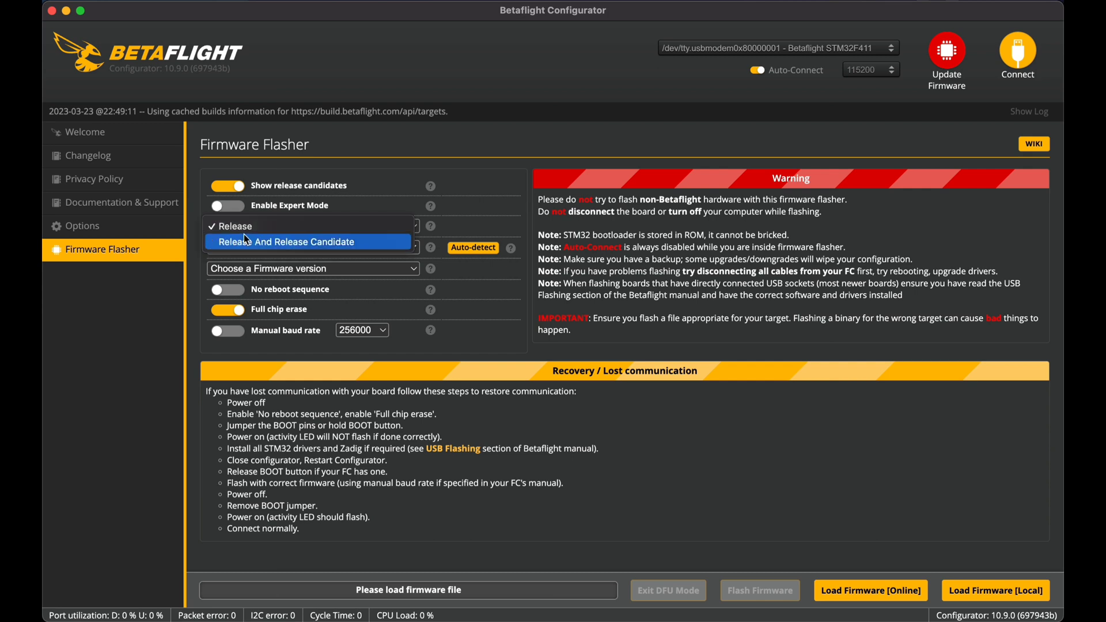
pyautogui.click(246, 225)
pyautogui.click(295, 252)
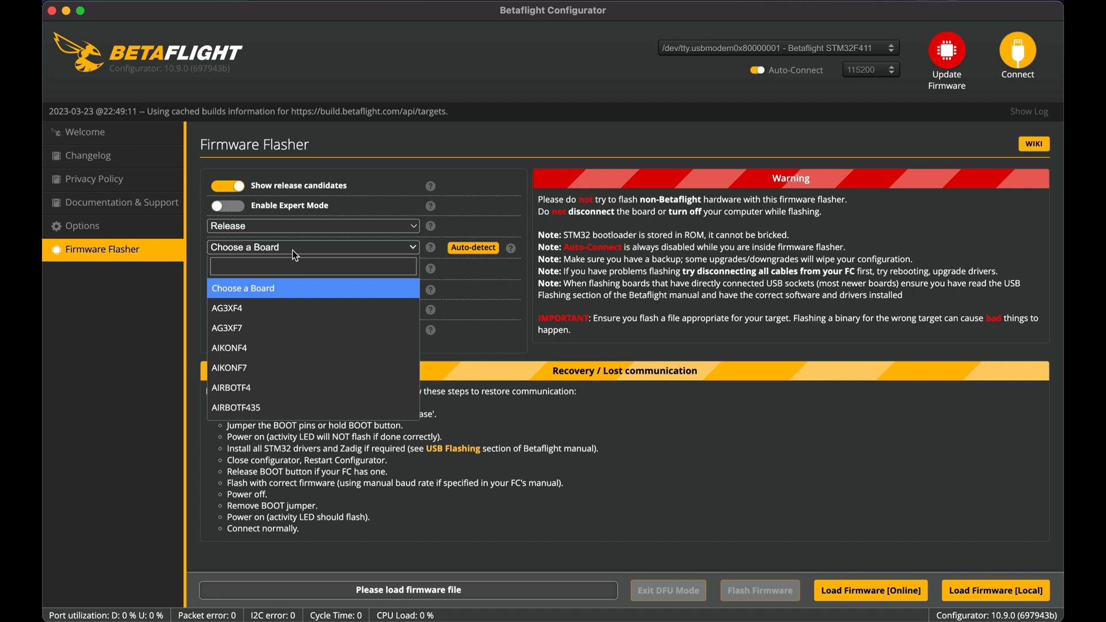
pyautogui.click(460, 249)
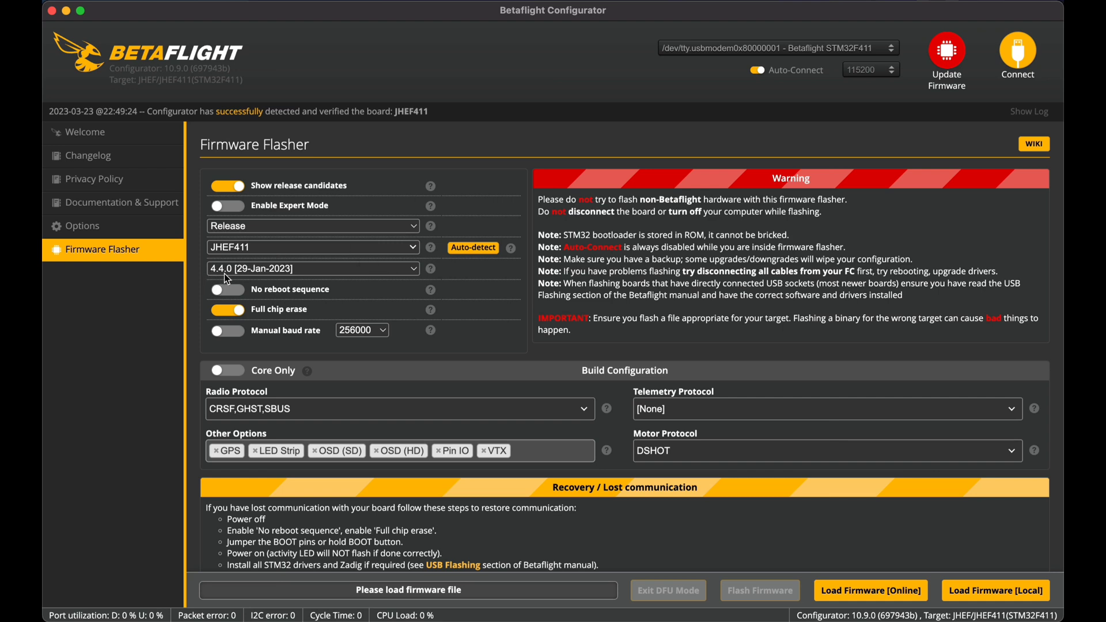
# - Load firmware version 4.4.0 [29-Jan-2023] online with the default build configuration and flash it to the board
pyautogui.click(250, 270)
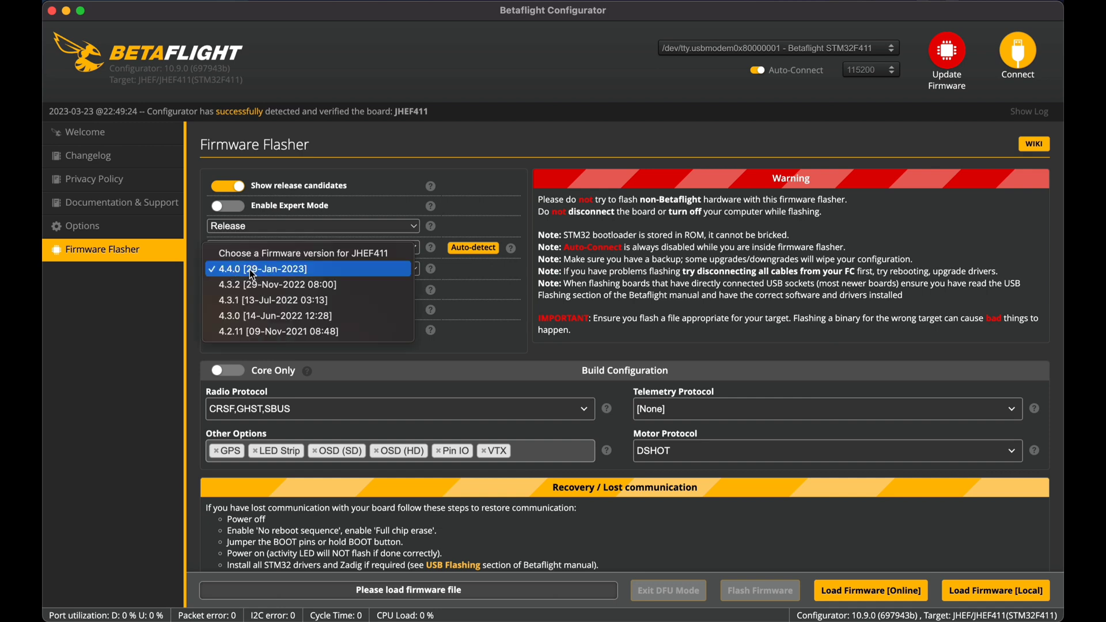
pyautogui.click(250, 268)
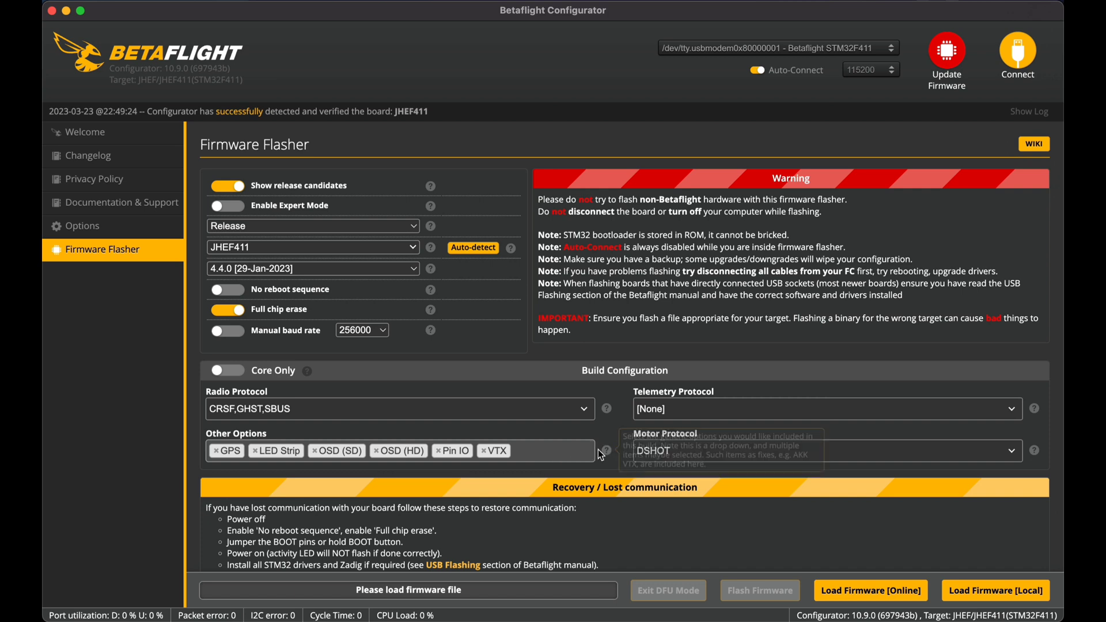
pyautogui.scroll(-3, 637, 437)
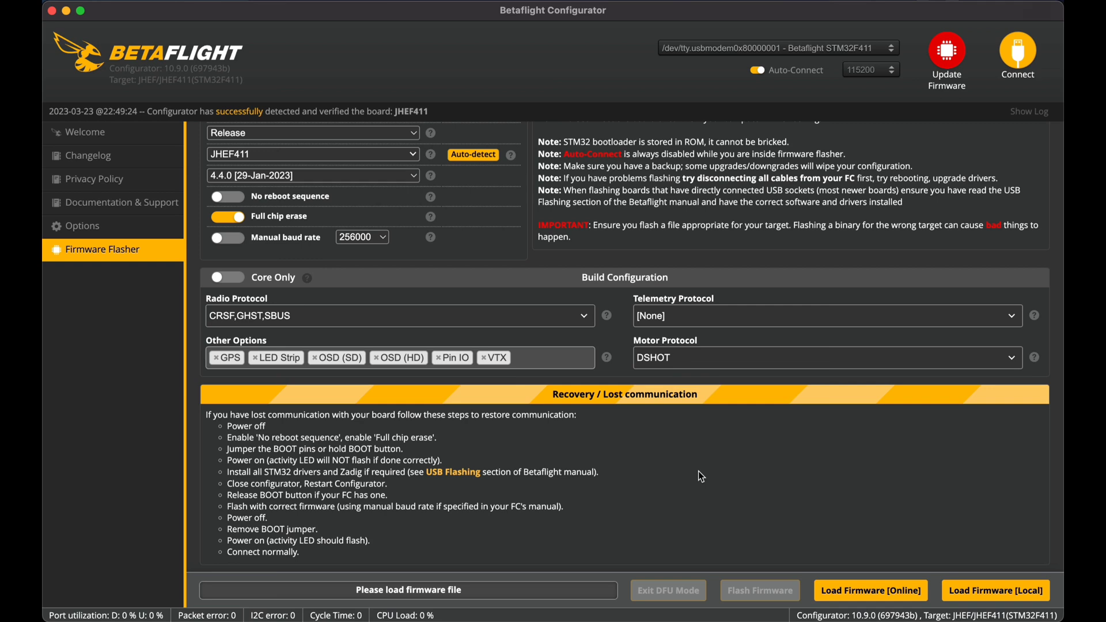
pyautogui.scroll(-1, 779, 486)
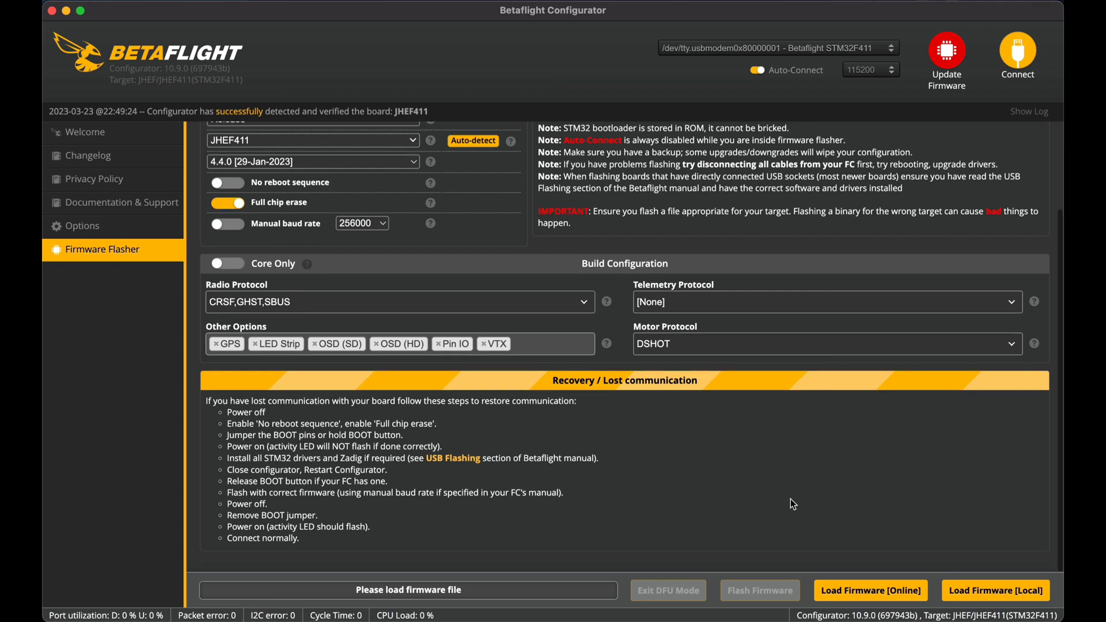
pyautogui.click(857, 591)
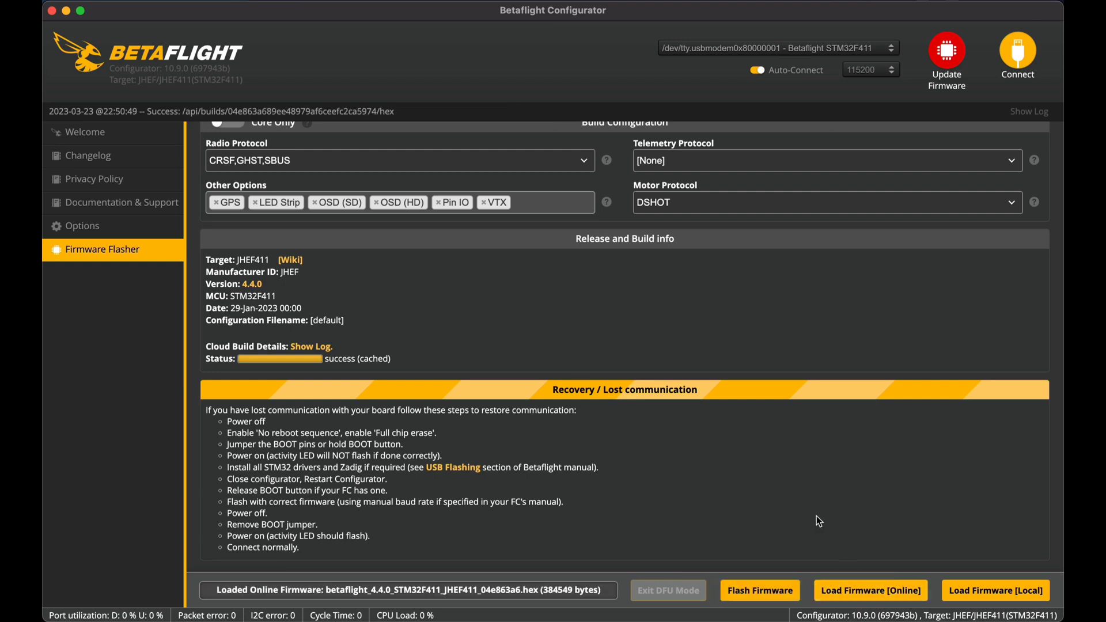
pyautogui.click(767, 599)
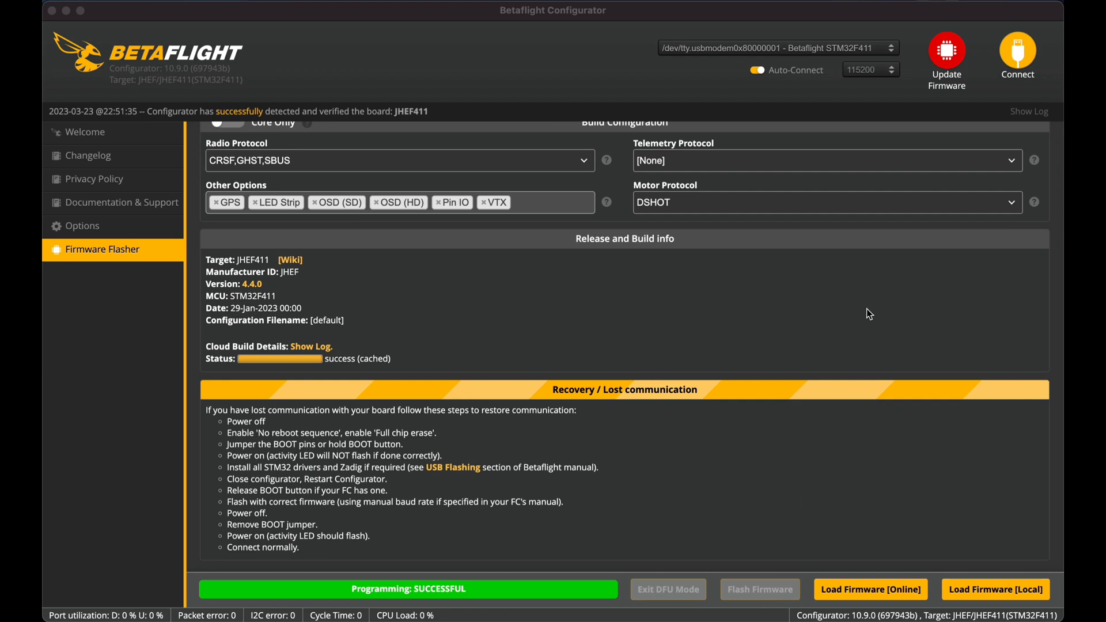
# - Connect to the flashed board with its custom defaults applied and calibrate the accelerometer
pyautogui.click(1015, 49)
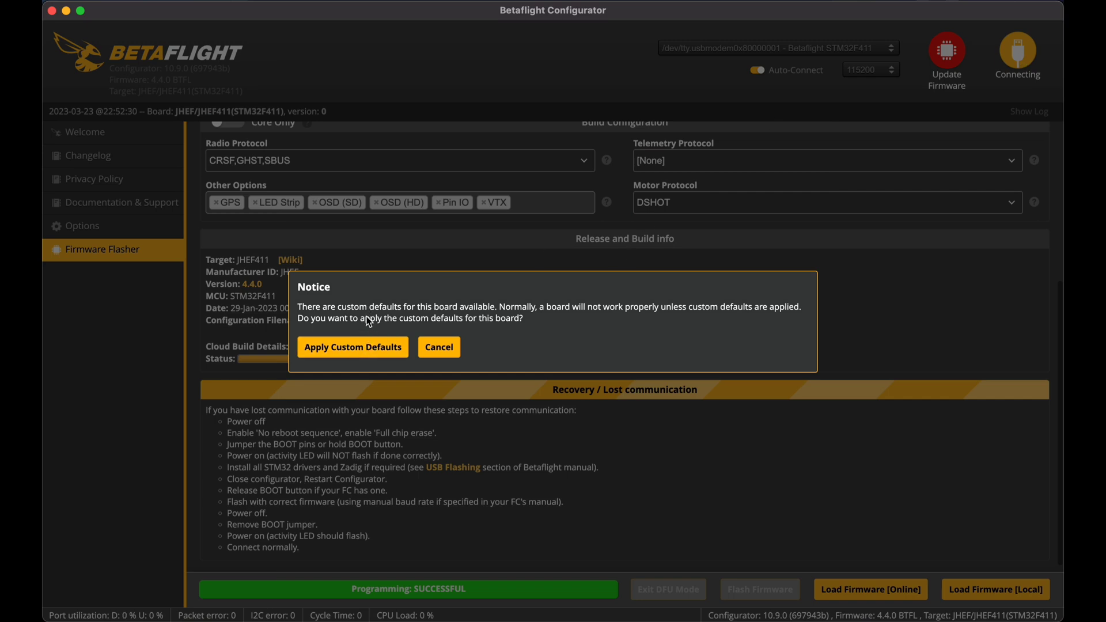
pyautogui.click(358, 345)
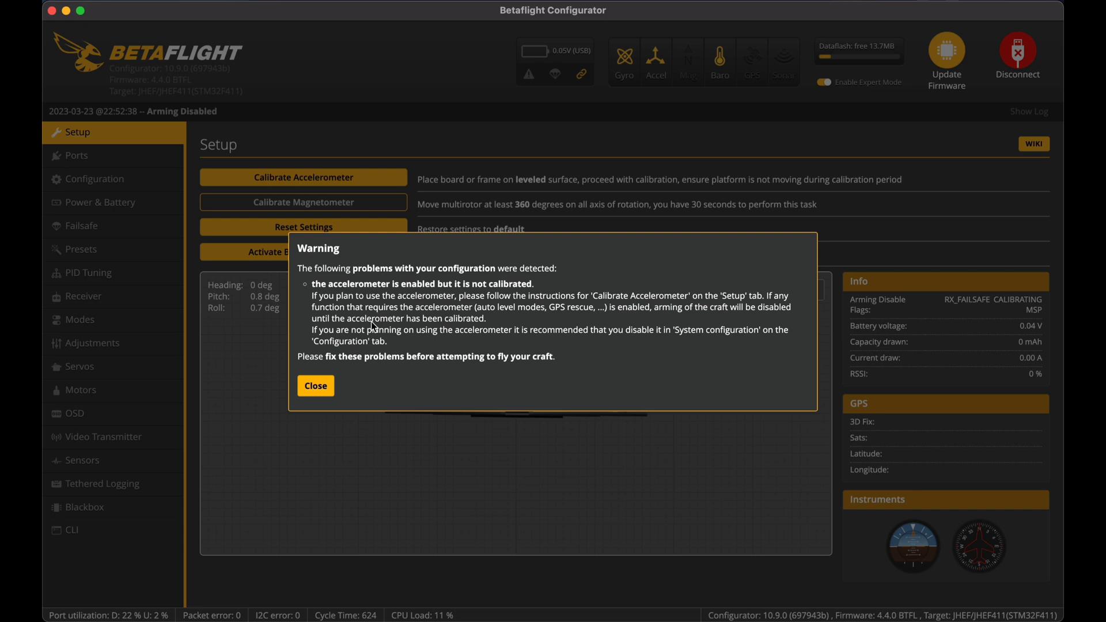
pyautogui.click(323, 390)
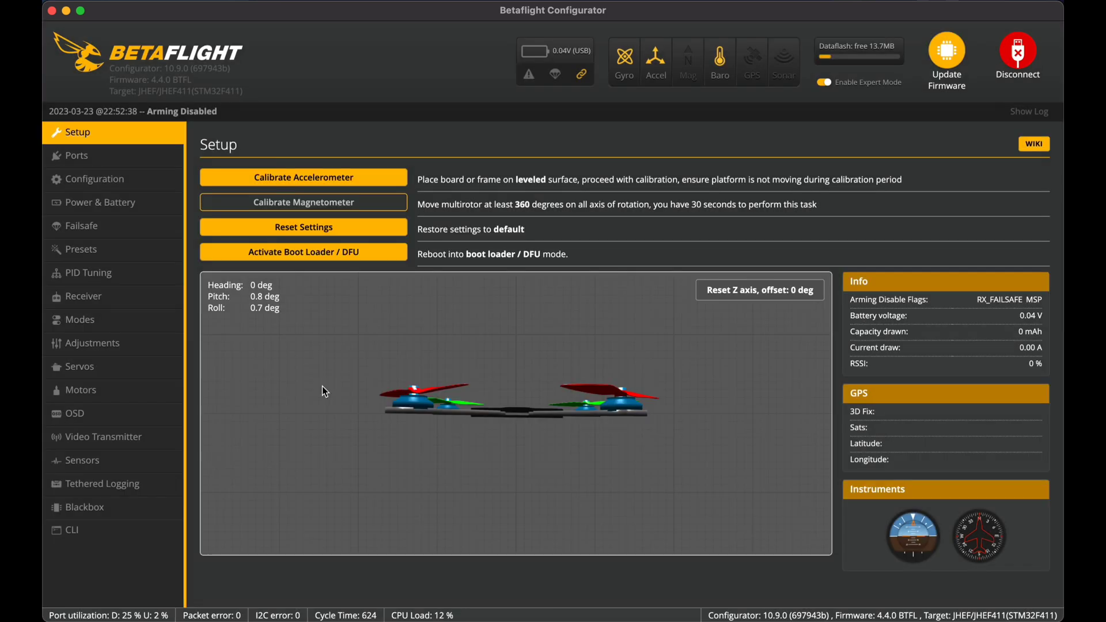
pyautogui.click(319, 181)
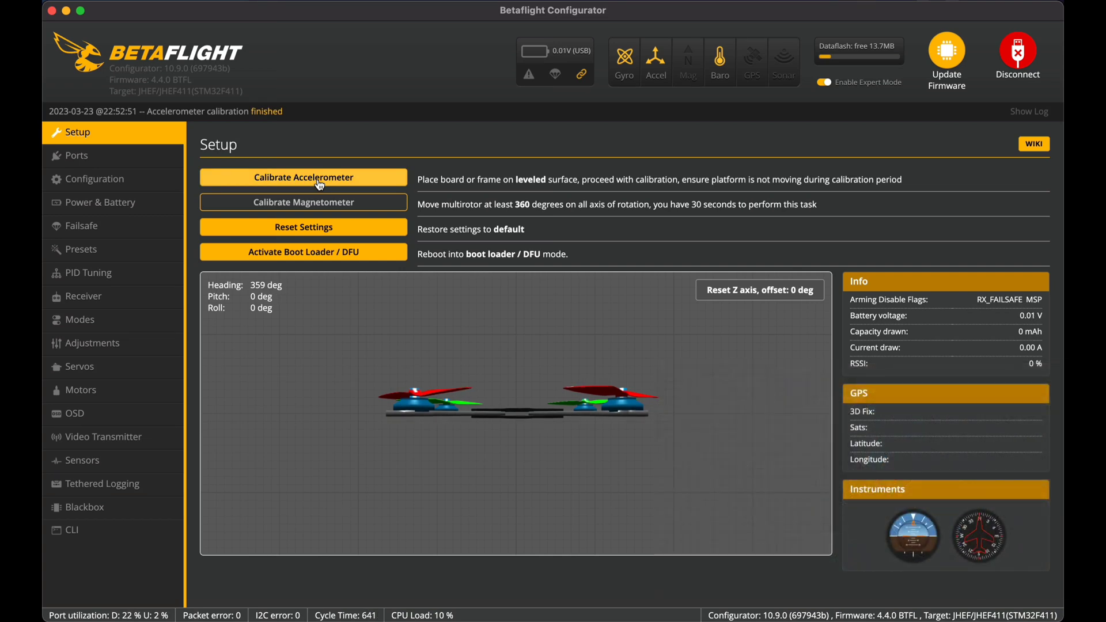
# - Turn off Serial Rx on UART2, set its peripheral to VTX (MSP + Displayport), and save and reboot
pyautogui.click(126, 157)
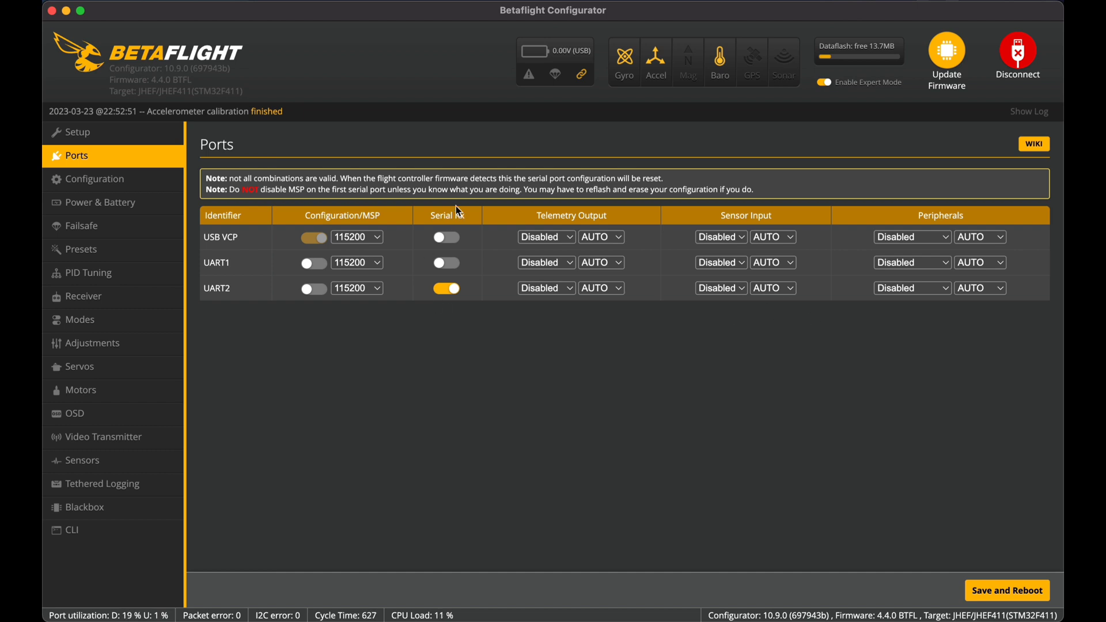
pyautogui.click(448, 291)
pyautogui.click(912, 290)
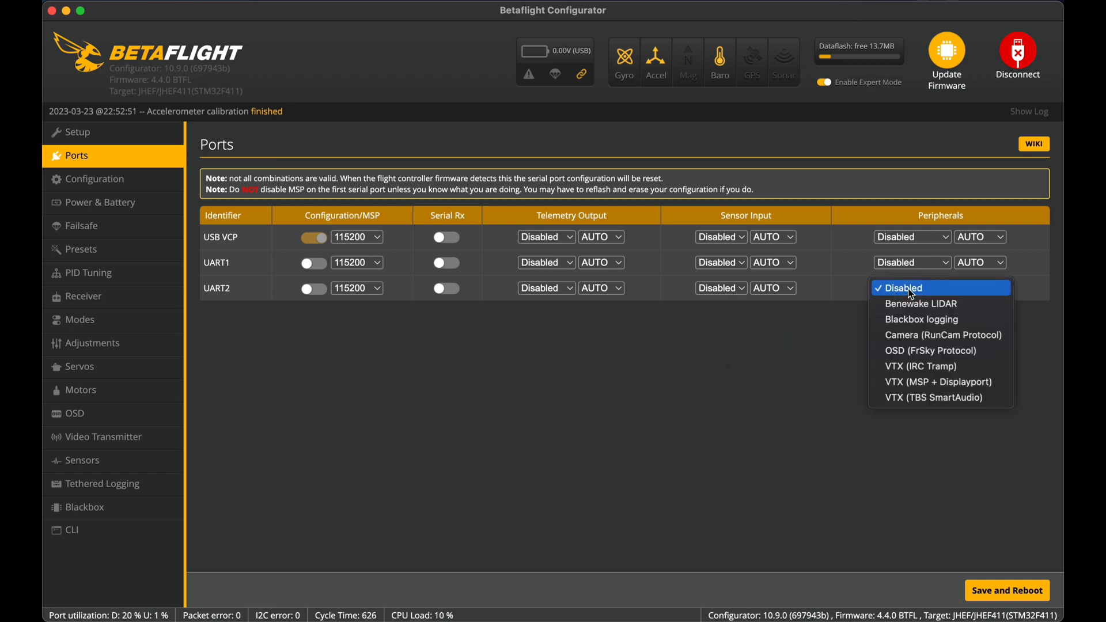
pyautogui.click(945, 386)
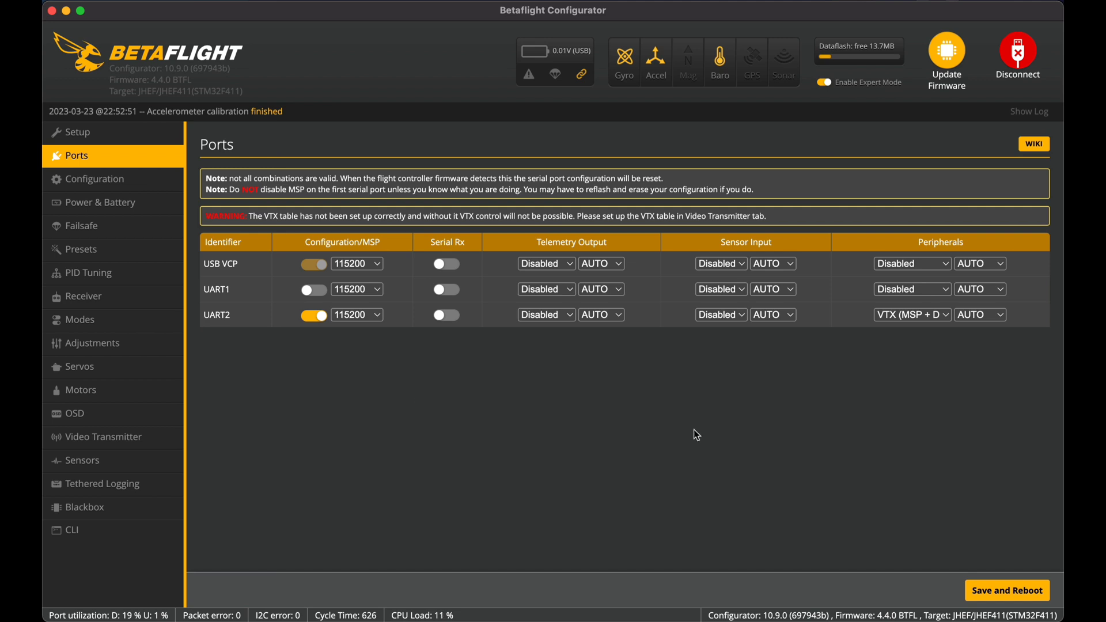
pyautogui.click(992, 592)
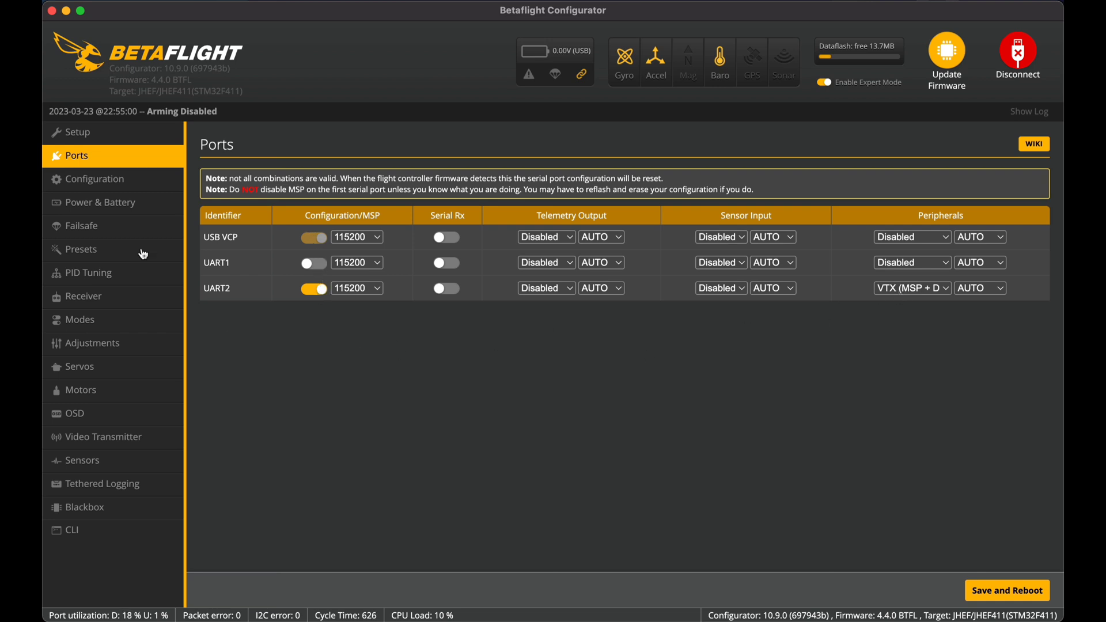
# - Check in the configuration's Other Features whether OSD is enabled
pyautogui.click(79, 174)
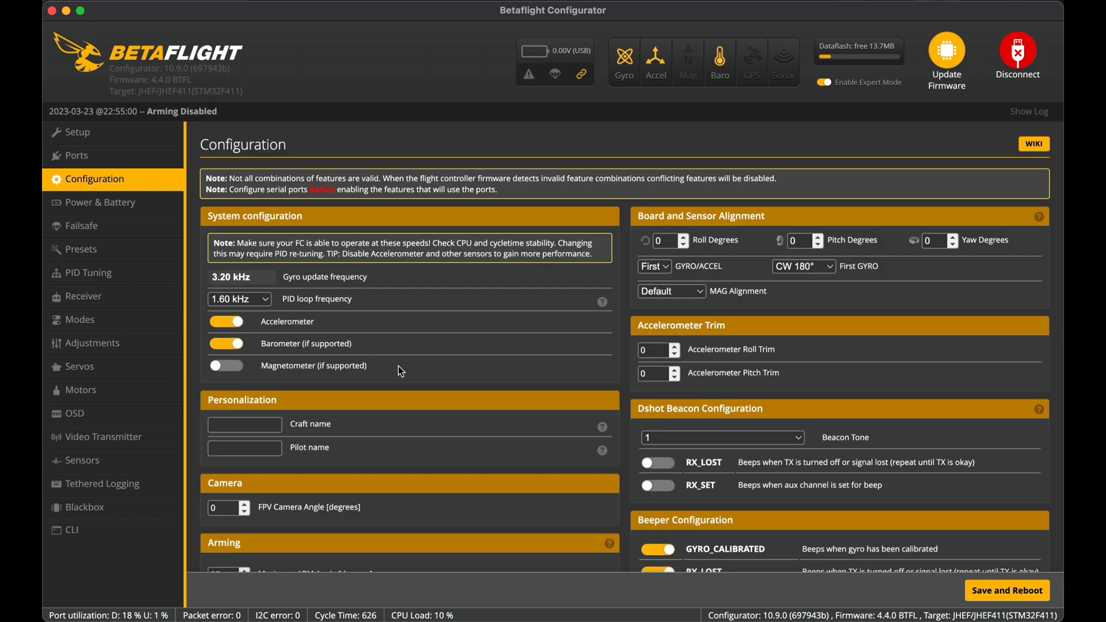
pyautogui.scroll(-5, 398, 366)
pyautogui.scroll(-5, 399, 369)
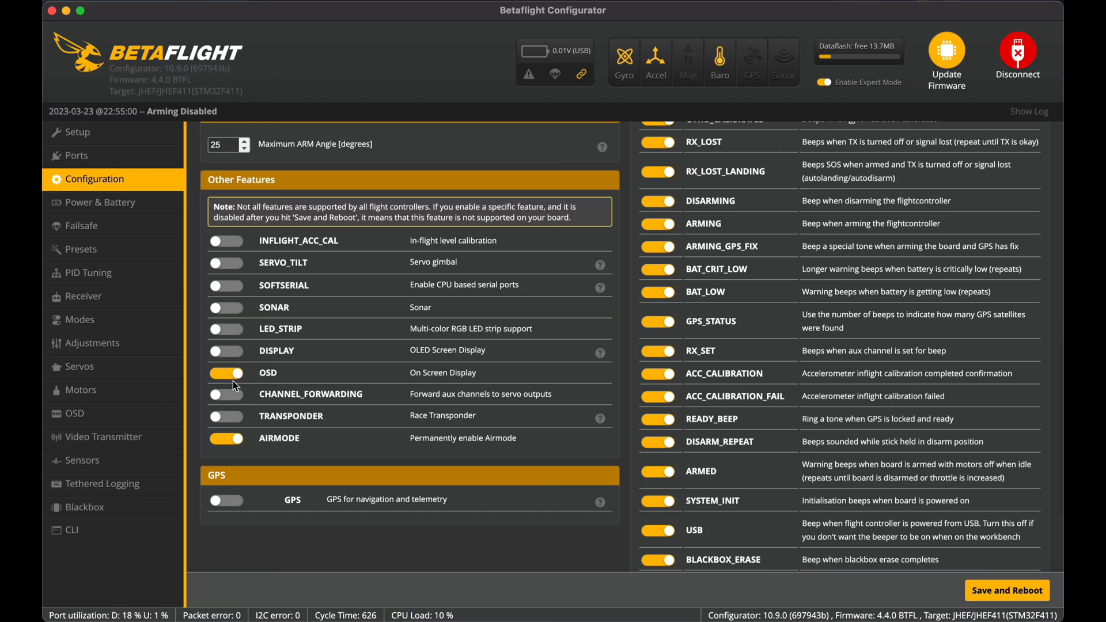
# - Enable the Battery average cell voltage, Battery voltage and Craft name elements for OSD profile 1
pyautogui.click(127, 414)
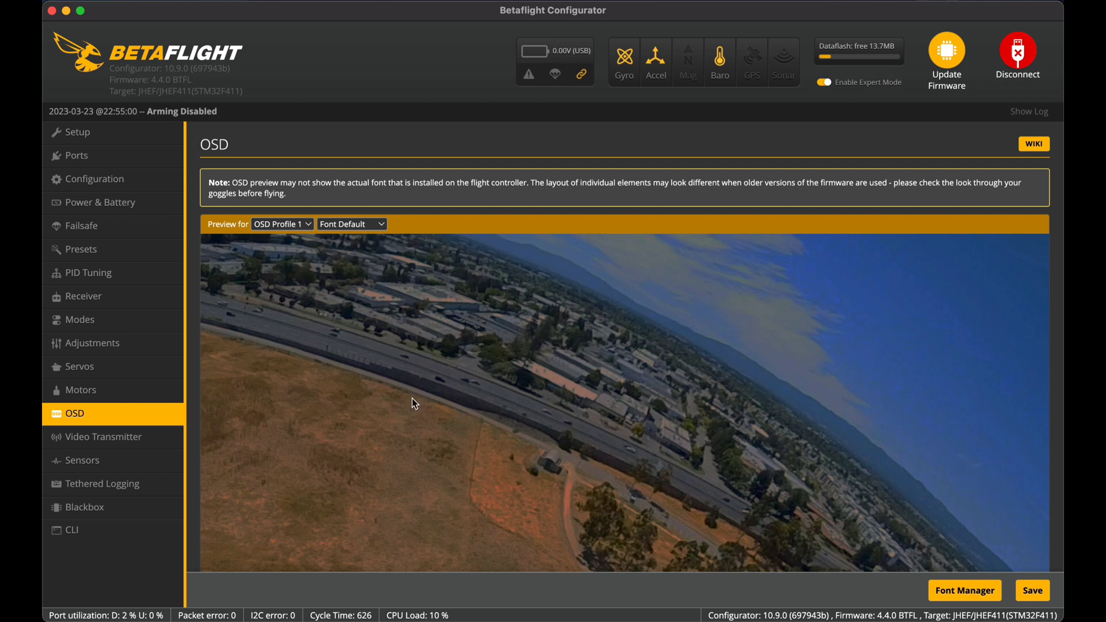
pyautogui.scroll(-5, 412, 399)
pyautogui.scroll(-10, 414, 403)
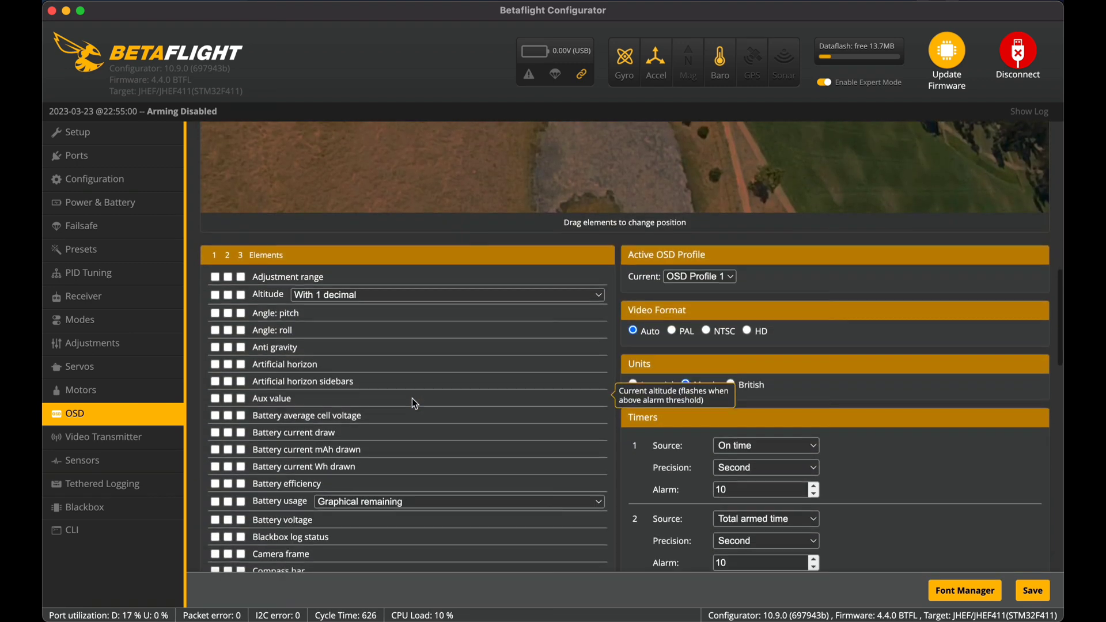
pyautogui.scroll(-5, 413, 399)
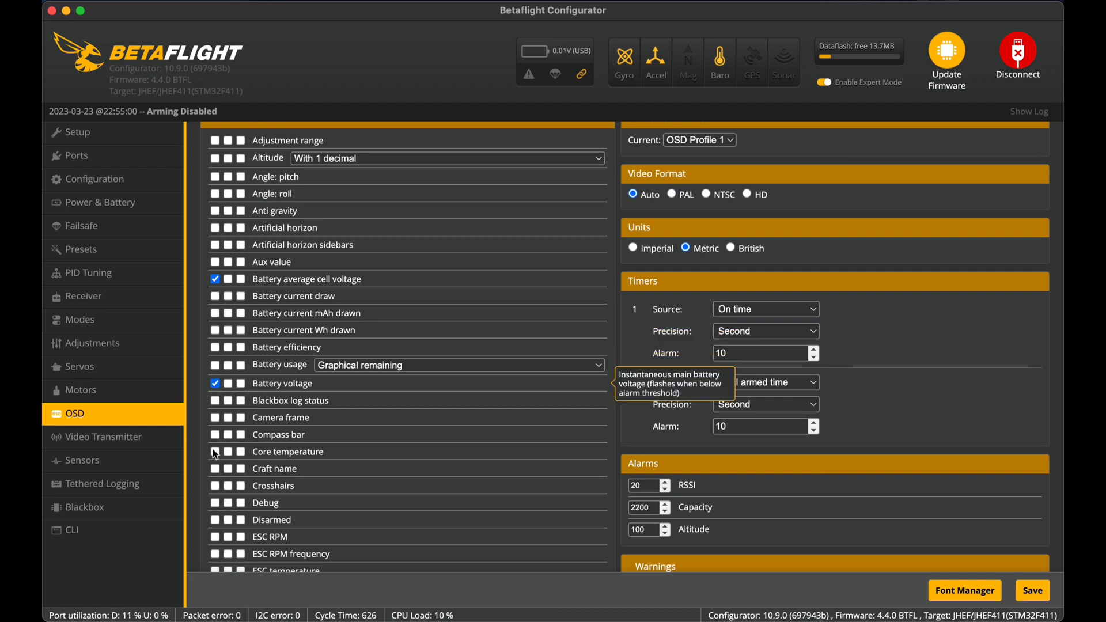
pyautogui.scroll(-1, 246, 423)
pyautogui.scroll(-6, 246, 425)
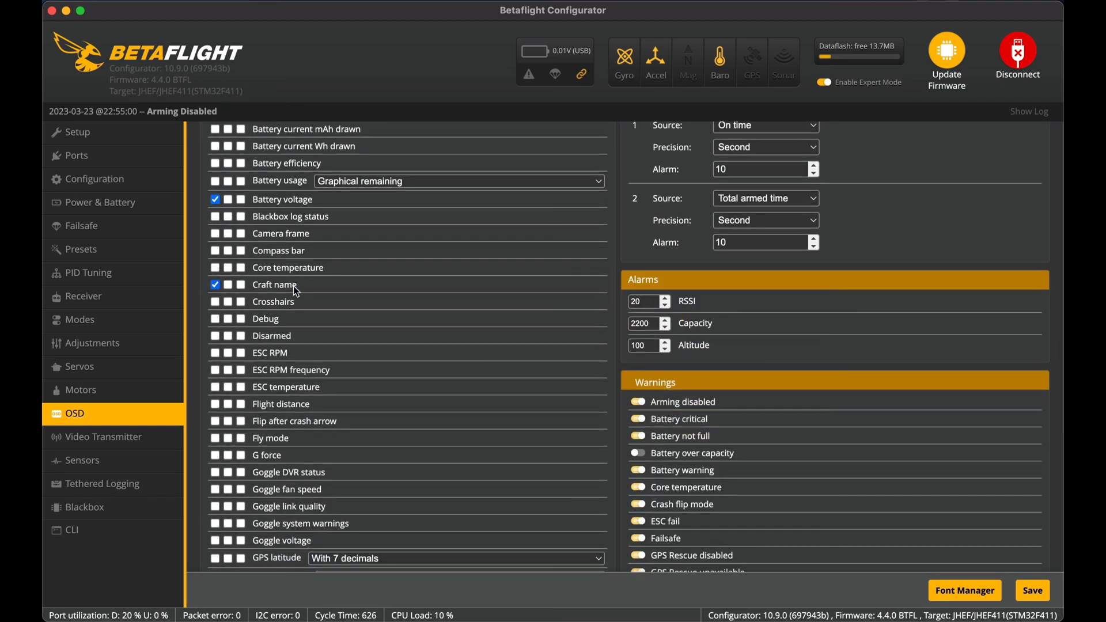
# - Enable the Timer 2 element for OSD profile 1
pyautogui.scroll(-2, 264, 285)
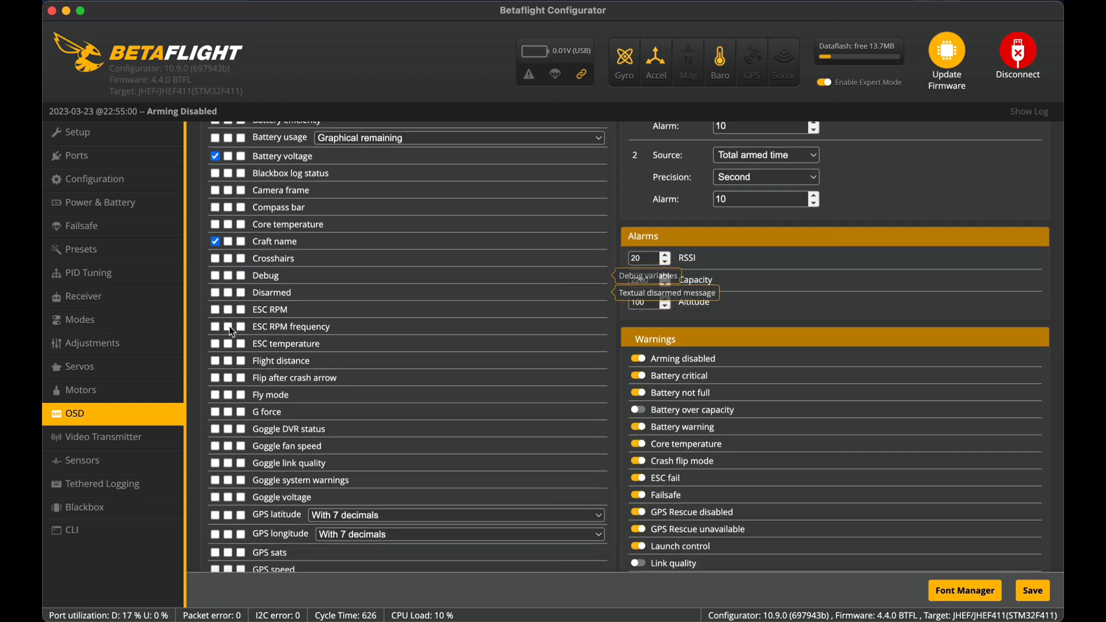
pyautogui.scroll(-6, 228, 346)
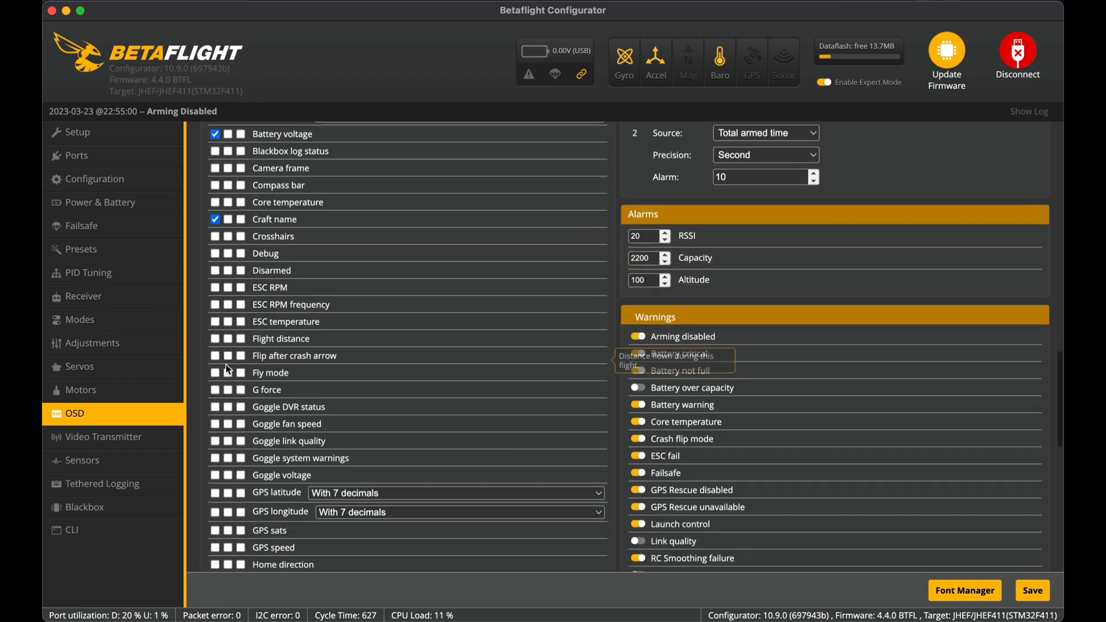
pyautogui.scroll(-10, 229, 369)
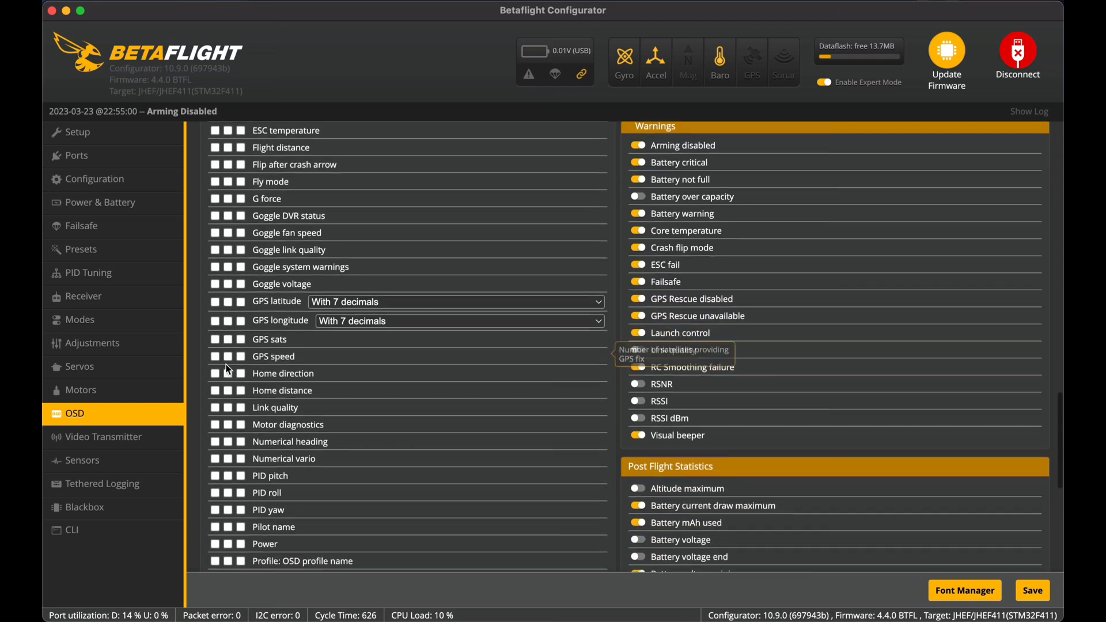
pyautogui.scroll(-4, 229, 369)
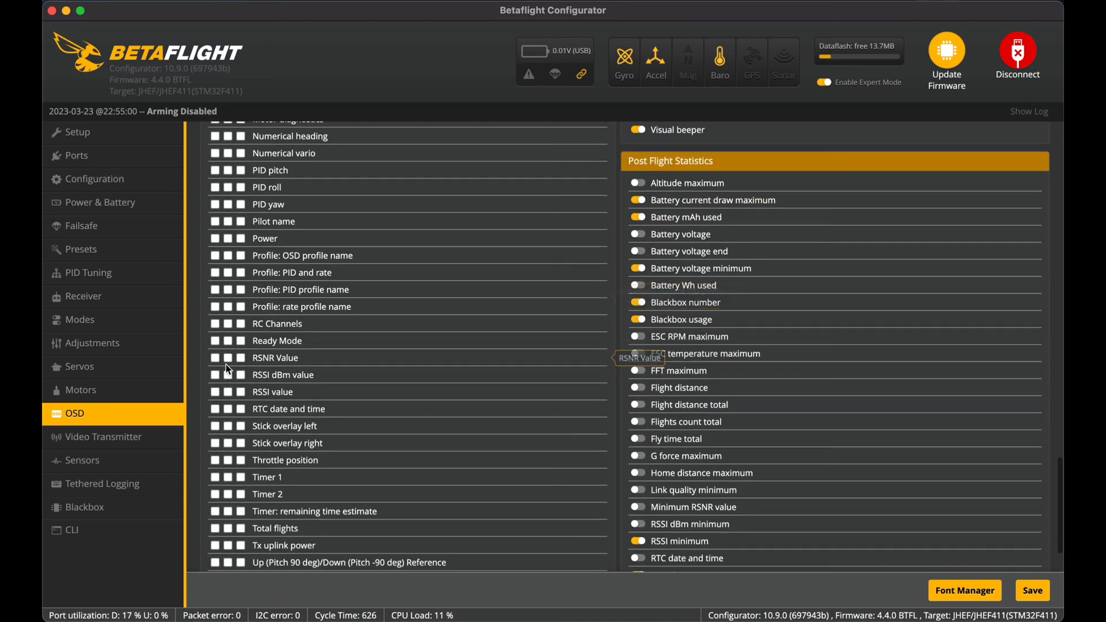
pyautogui.scroll(-4, 333, 439)
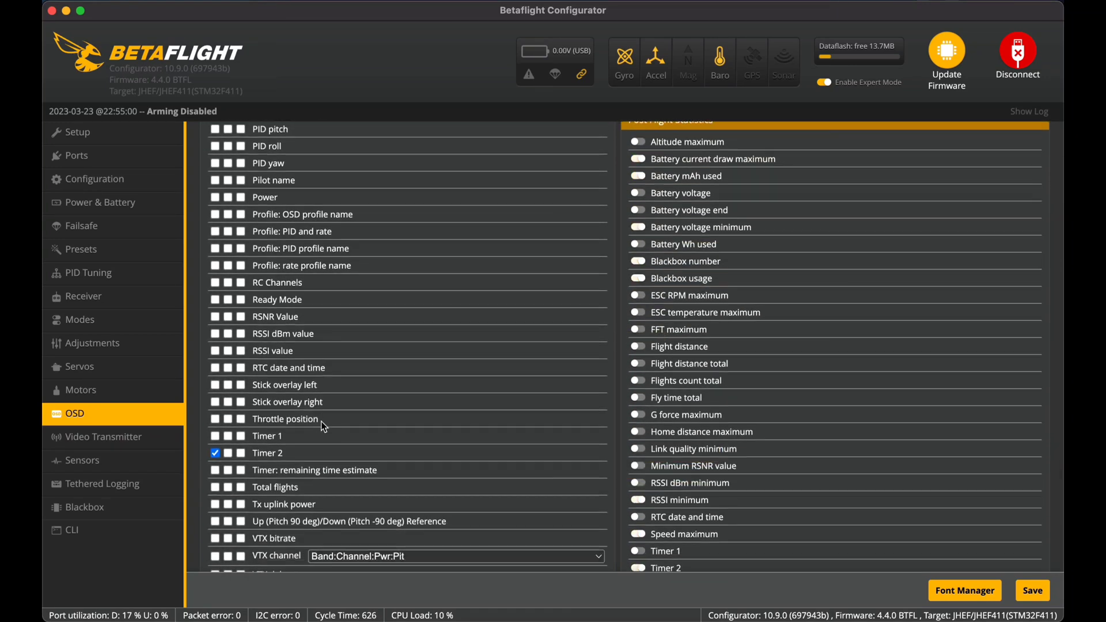
# - Enable the Link quality element for OSD profile 1
pyautogui.scroll(5, 321, 423)
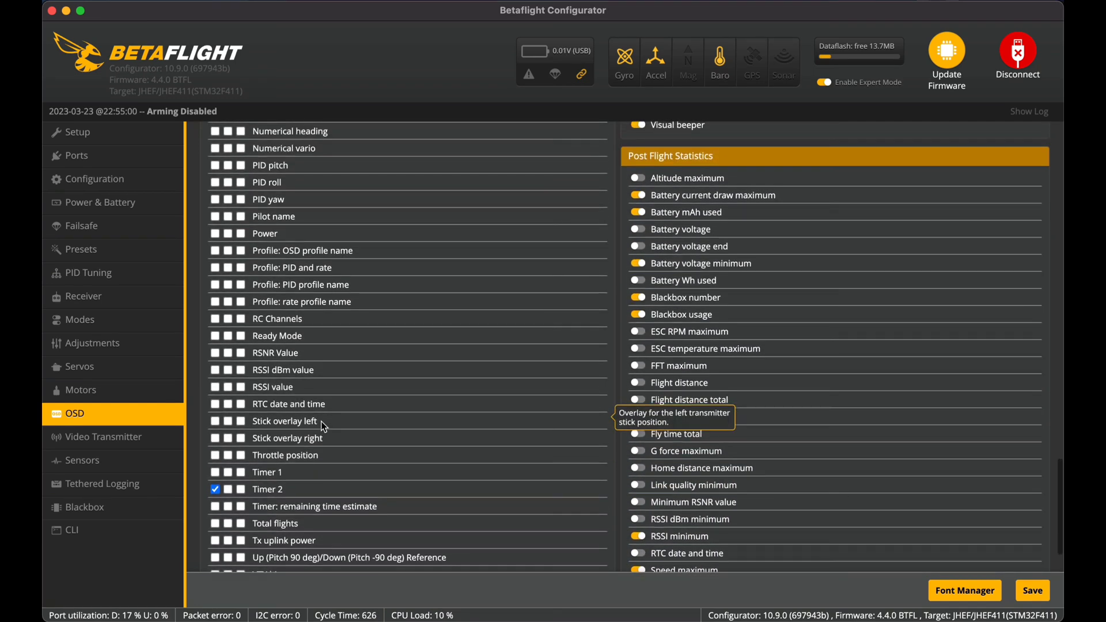
pyautogui.scroll(7, 324, 427)
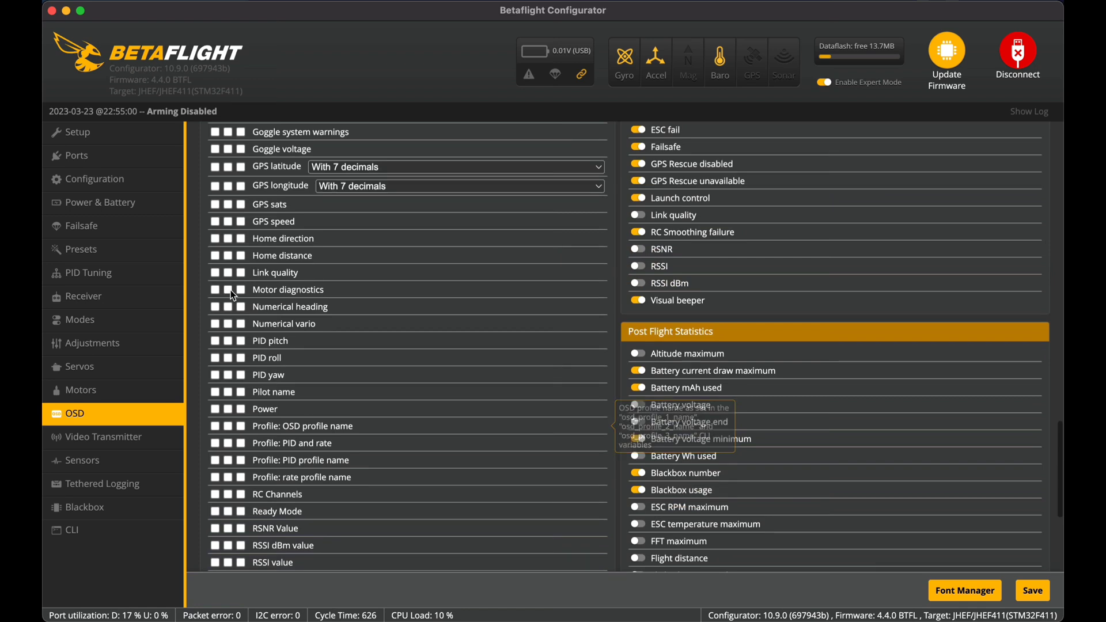
pyautogui.scroll(-9, 246, 415)
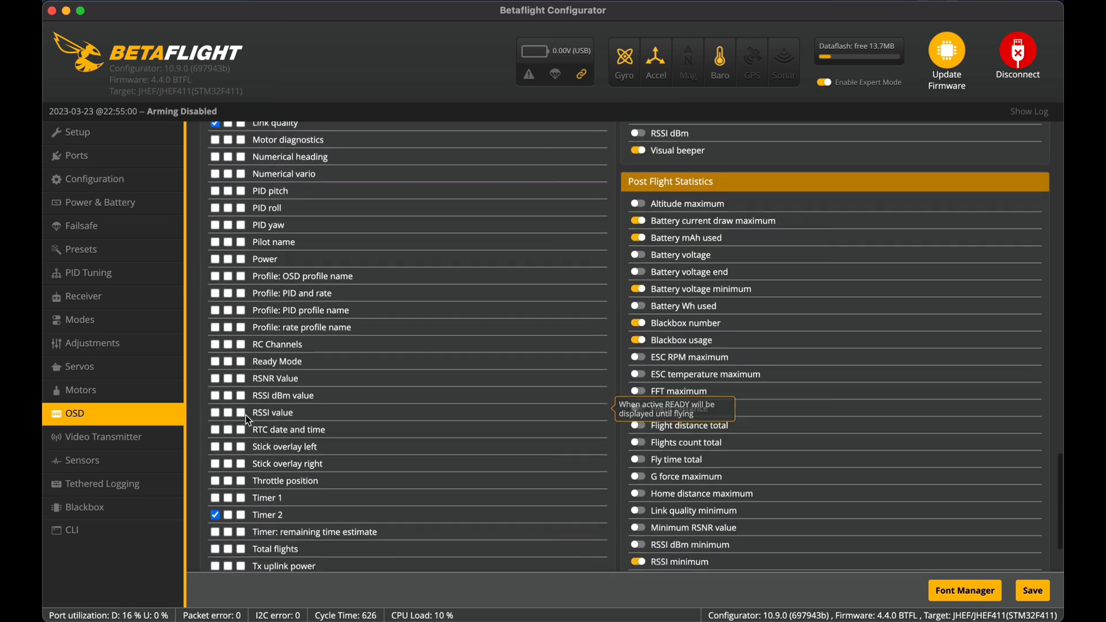
pyautogui.scroll(6, 246, 415)
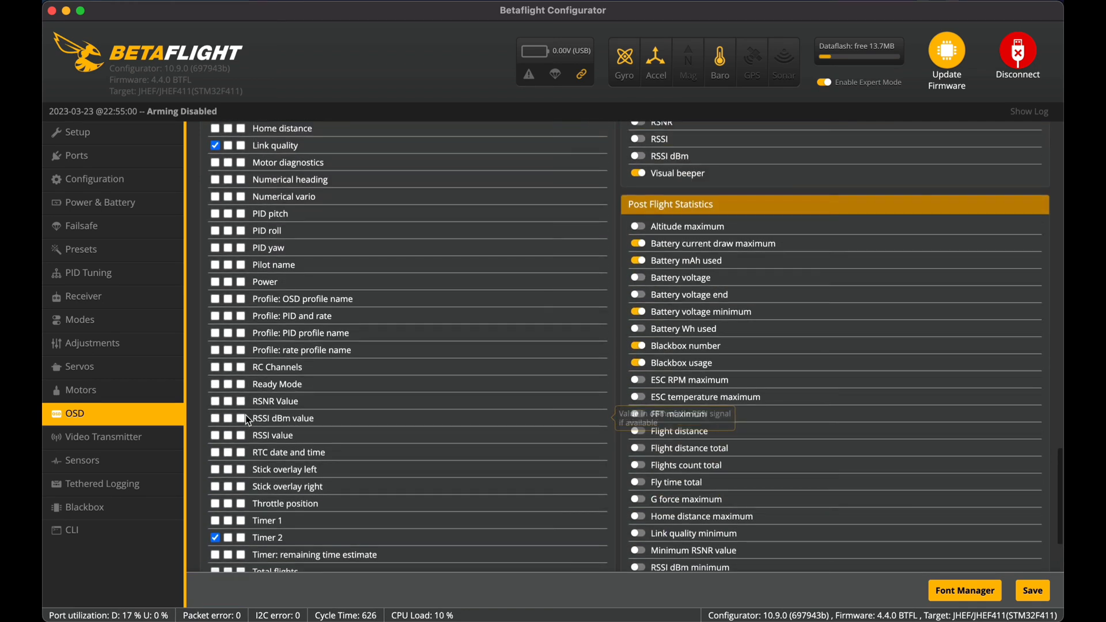
pyautogui.scroll(20, 245, 415)
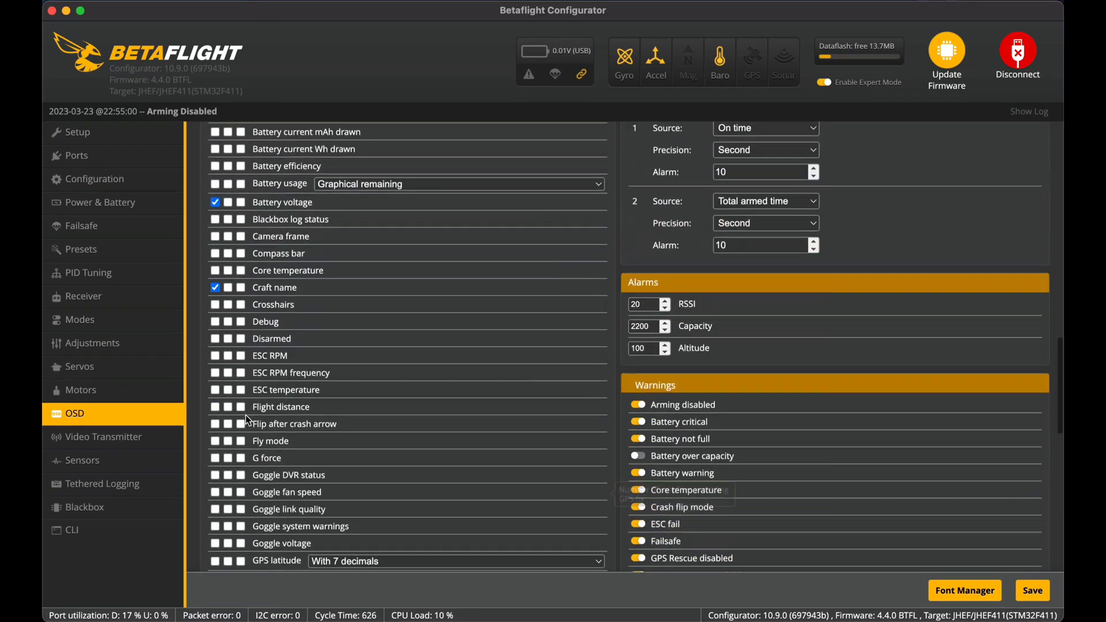
# - Enable the RSSI dBm value element for OSD profile 1
pyautogui.scroll(-20, 245, 415)
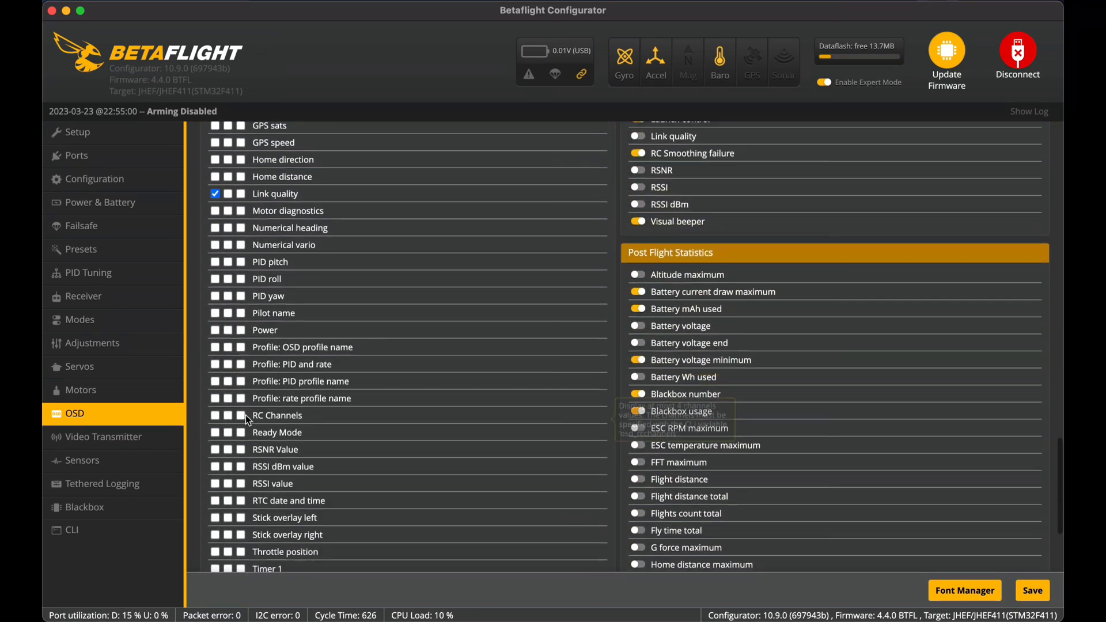
pyautogui.scroll(-1, 245, 415)
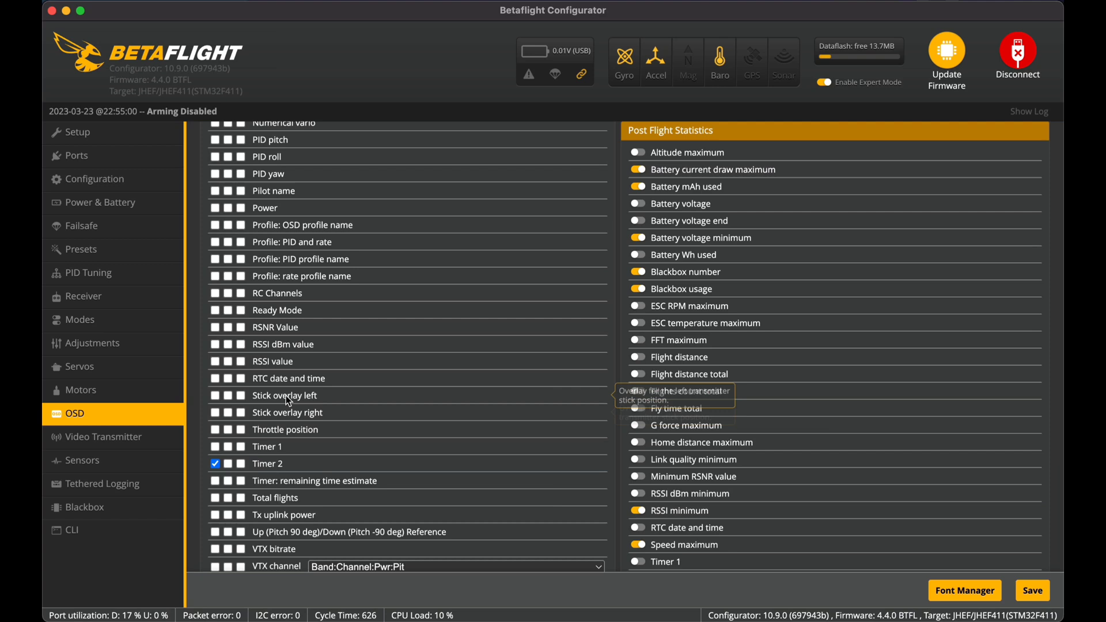
pyautogui.scroll(-2, 285, 395)
pyautogui.scroll(-4, 286, 395)
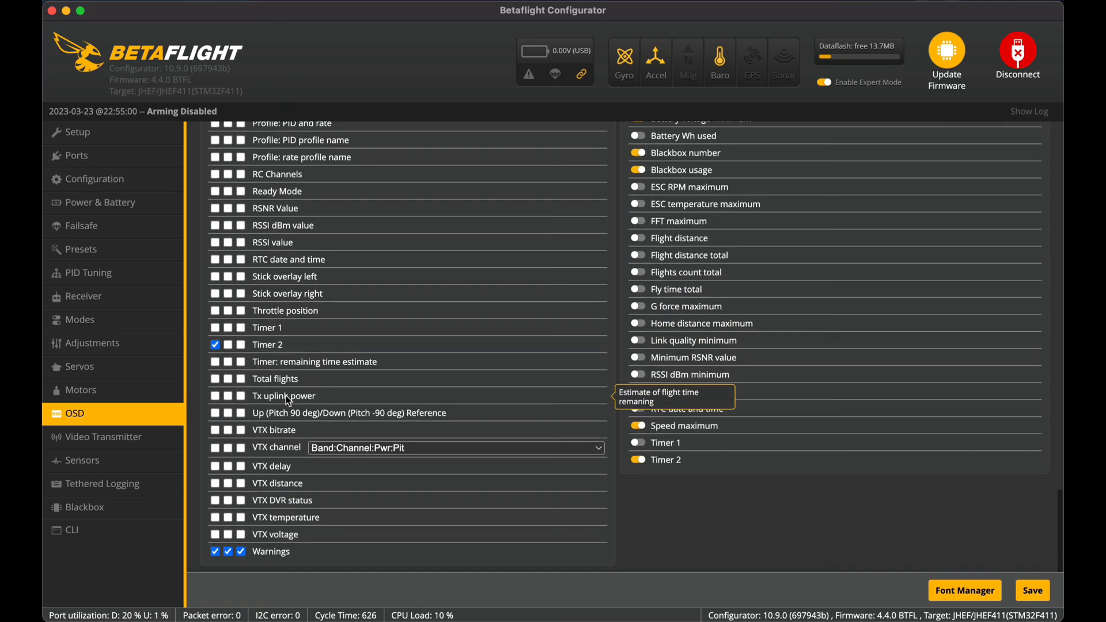
pyautogui.scroll(4, 286, 395)
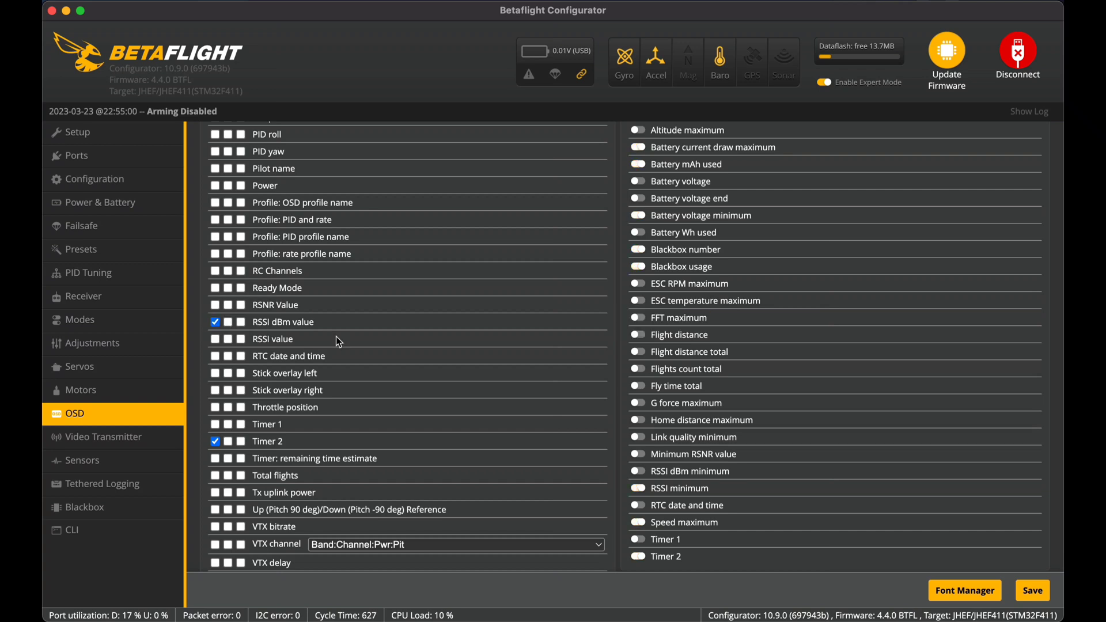
# - Separate the overlapping preview elements: craft name at top centre, cell voltage upper left, signal readings upper right and flight timer lower left
pyautogui.scroll(3, 338, 340)
pyautogui.scroll(10, 338, 342)
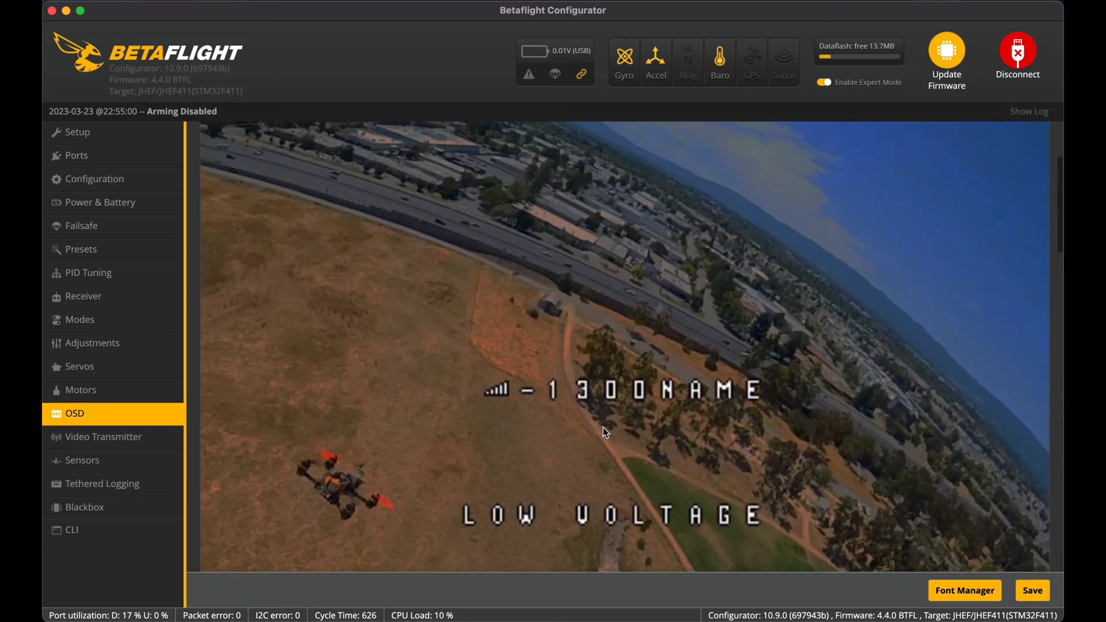
pyautogui.moveTo(551, 396); pyautogui.dragTo(653, 309)
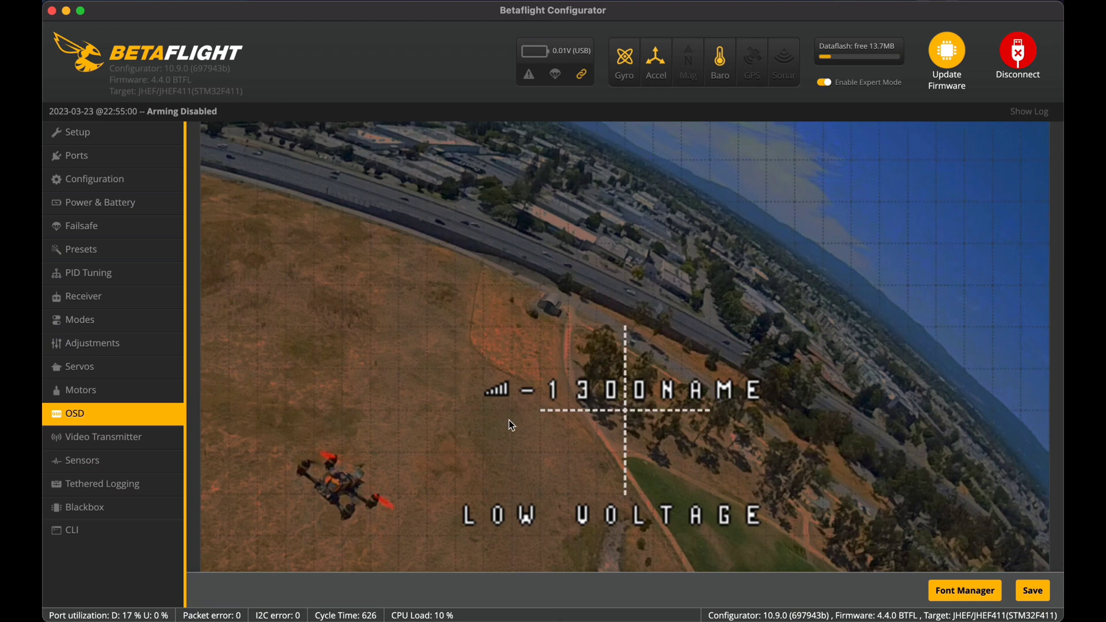
pyautogui.moveTo(659, 396); pyautogui.dragTo(780, 308)
pyautogui.moveTo(529, 396); pyautogui.dragTo(347, 227)
pyautogui.moveTo(496, 389); pyautogui.dragTo(511, 140)
pyautogui.moveTo(422, 394); pyautogui.dragTo(246, 503)
# - Move the flight timer further down along the left side of the OSD preview, below the low voltage warning's row
pyautogui.scroll(-5, 529, 454)
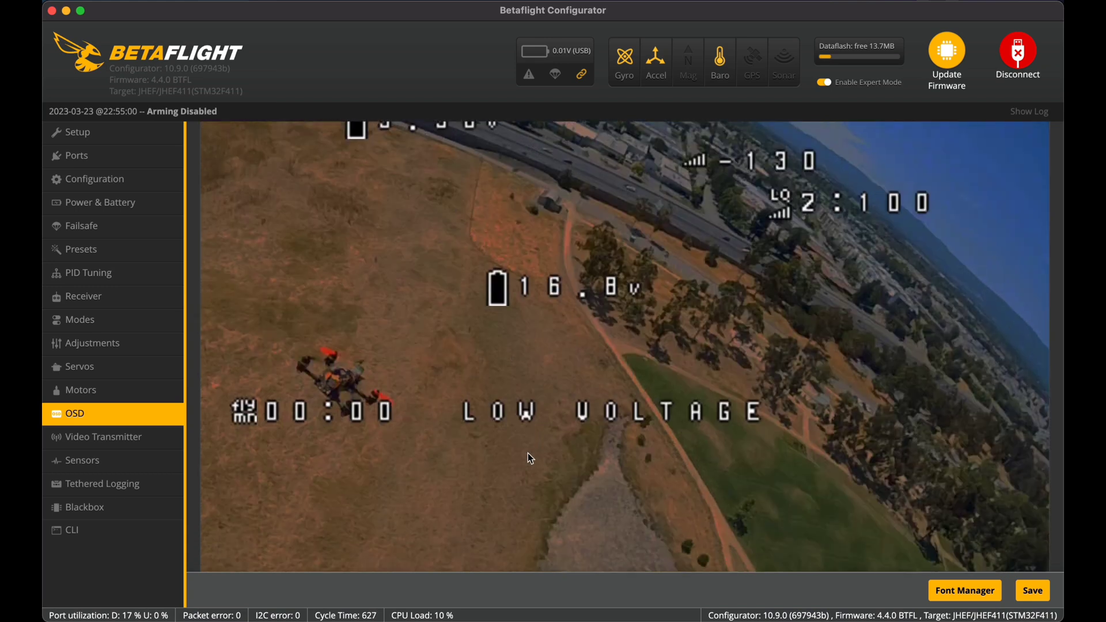
pyautogui.scroll(6, 529, 453)
pyautogui.scroll(-2, 531, 459)
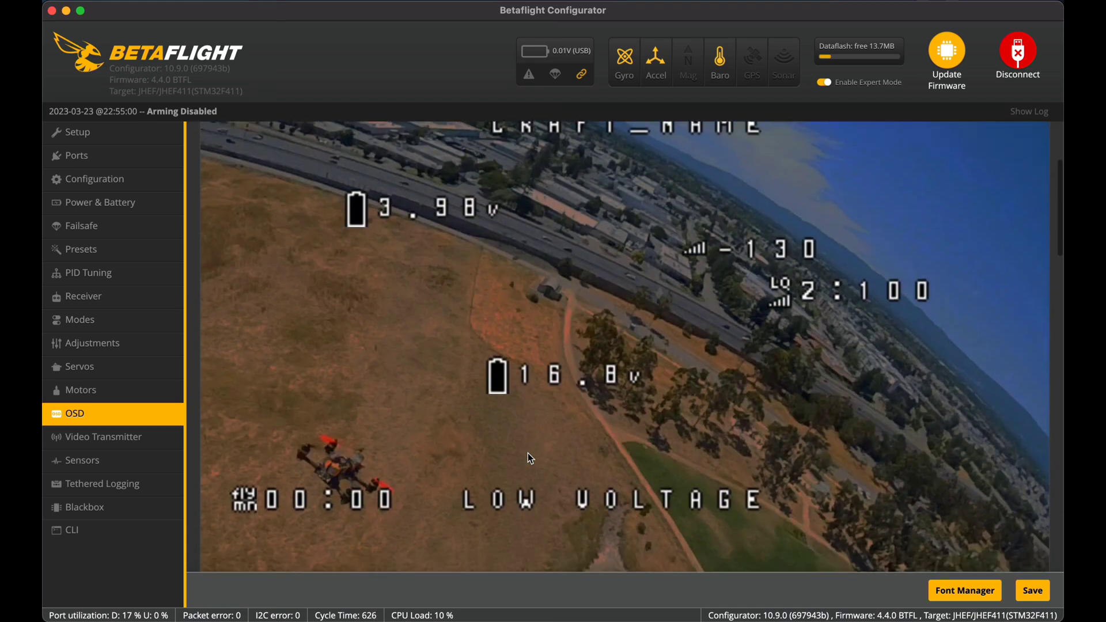
pyautogui.scroll(-7, 462, 326)
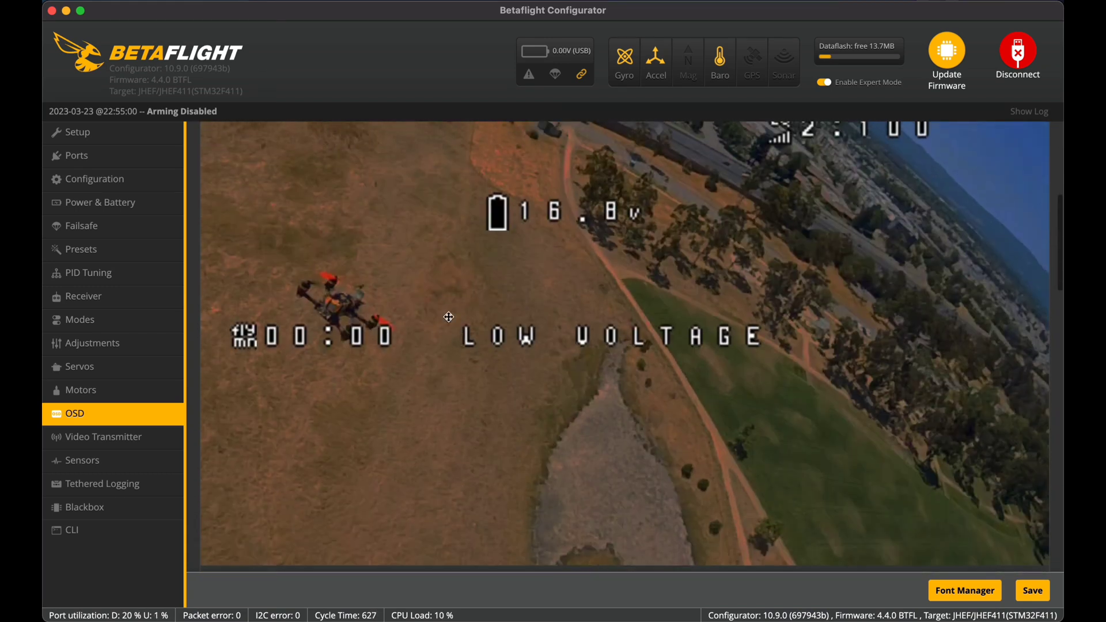
pyautogui.moveTo(269, 332); pyautogui.dragTo(246, 422)
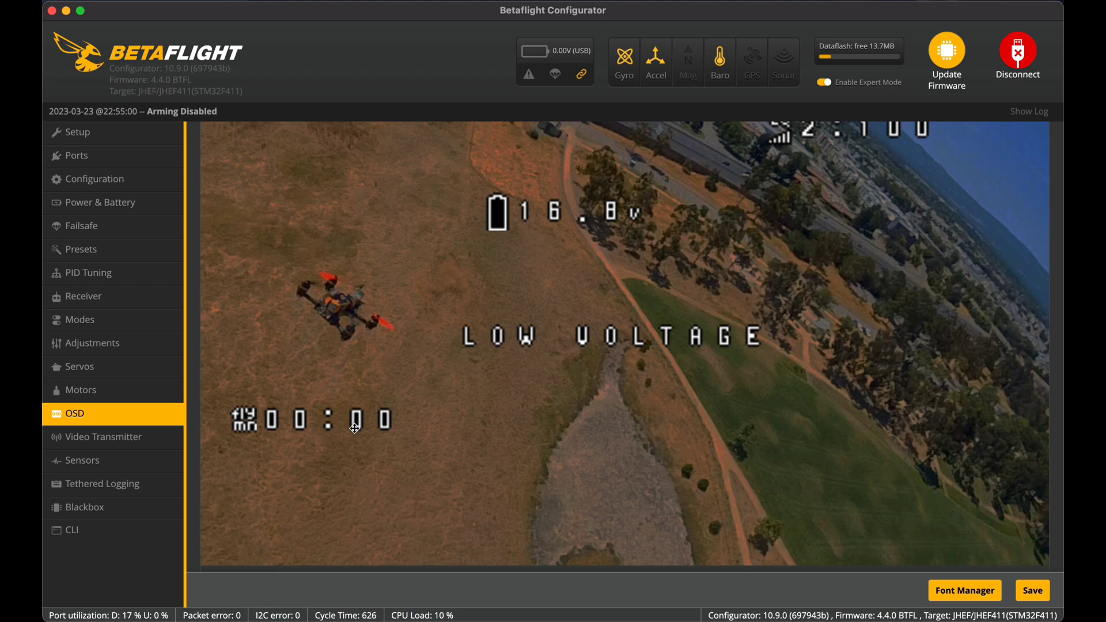
# - Stack battery voltage above average cell voltage on the preview's left side, and link quality above RSSI dBm on its right side
pyautogui.scroll(6, 355, 428)
pyautogui.moveTo(395, 203); pyautogui.dragTo(282, 369)
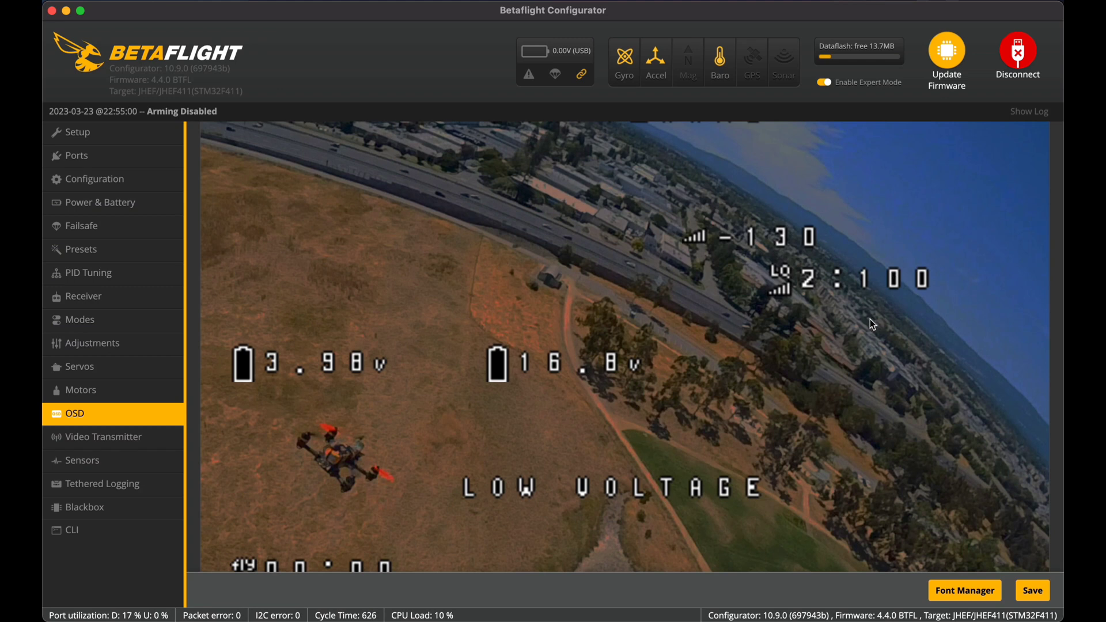
pyautogui.moveTo(513, 361); pyautogui.dragTo(887, 157)
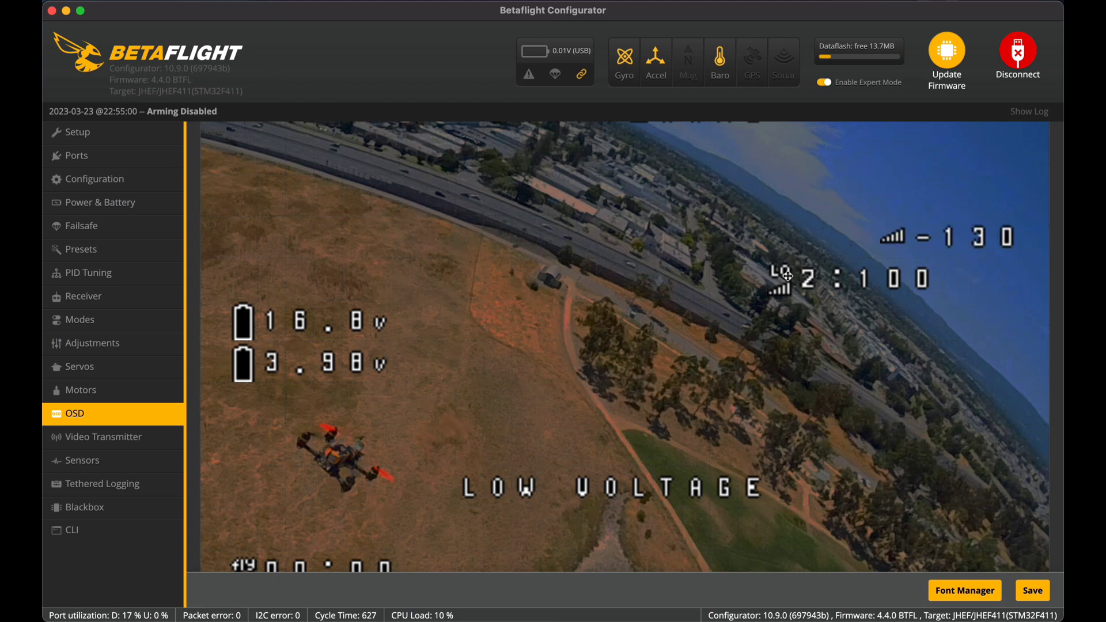
pyautogui.moveTo(806, 276); pyautogui.dragTo(895, 199)
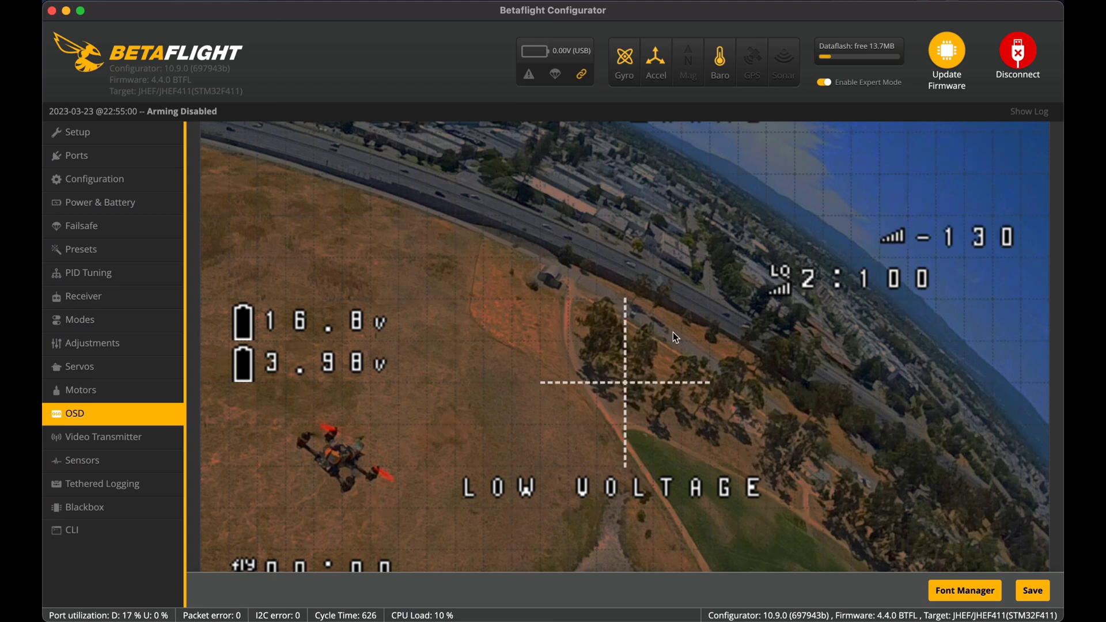
# - Review the arranged OSD layout and save the OSD settings
pyautogui.scroll(-5, 610, 410)
pyautogui.scroll(2, 611, 410)
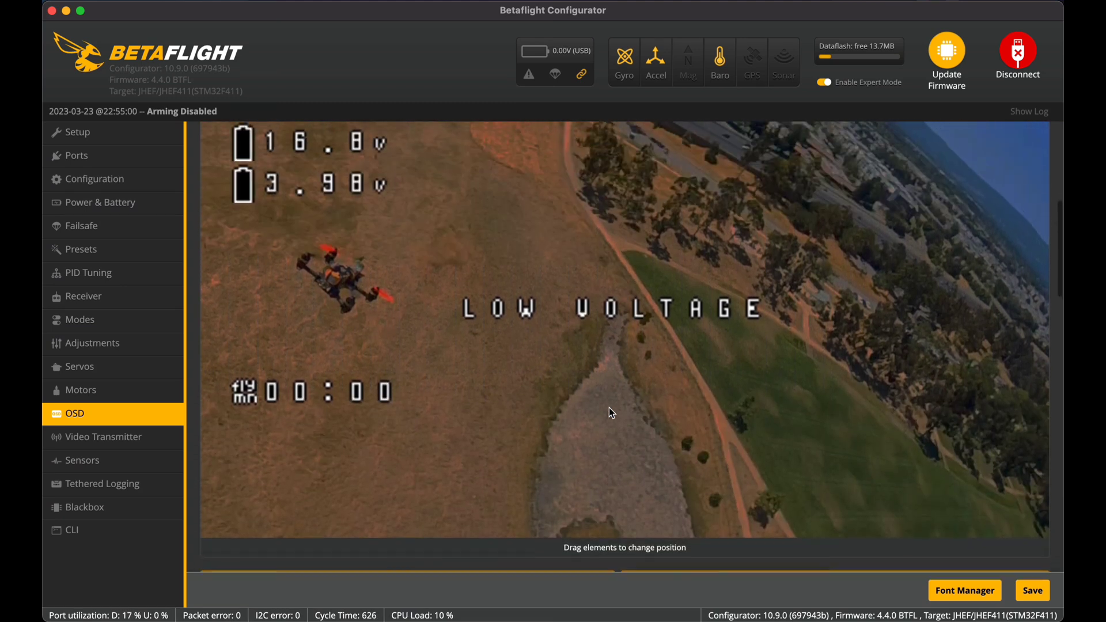
pyautogui.scroll(5, 611, 410)
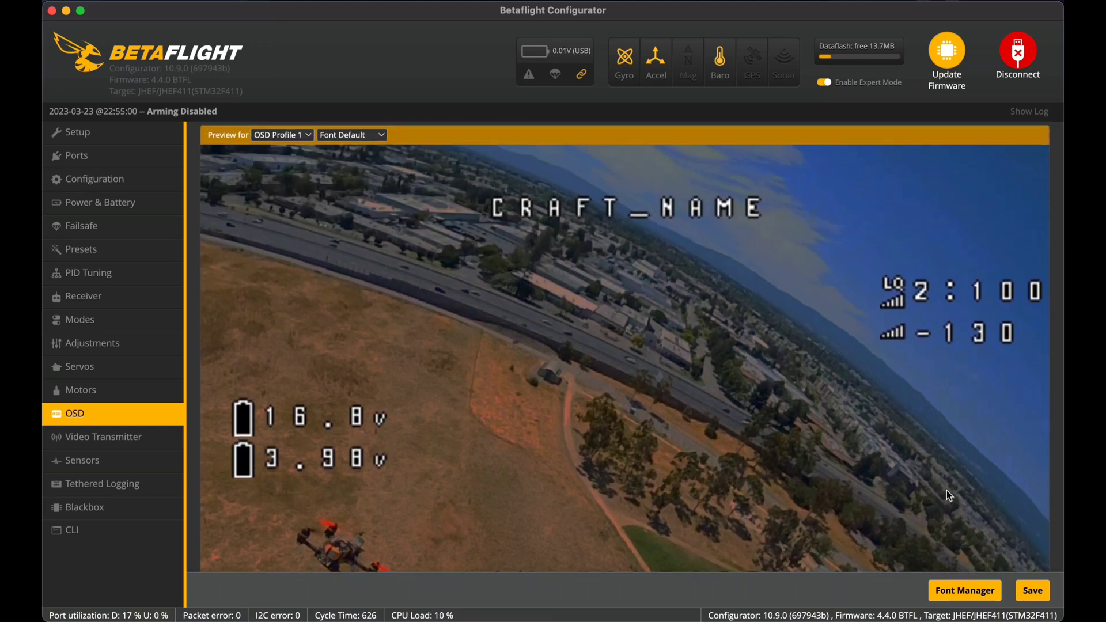
pyautogui.click(1031, 590)
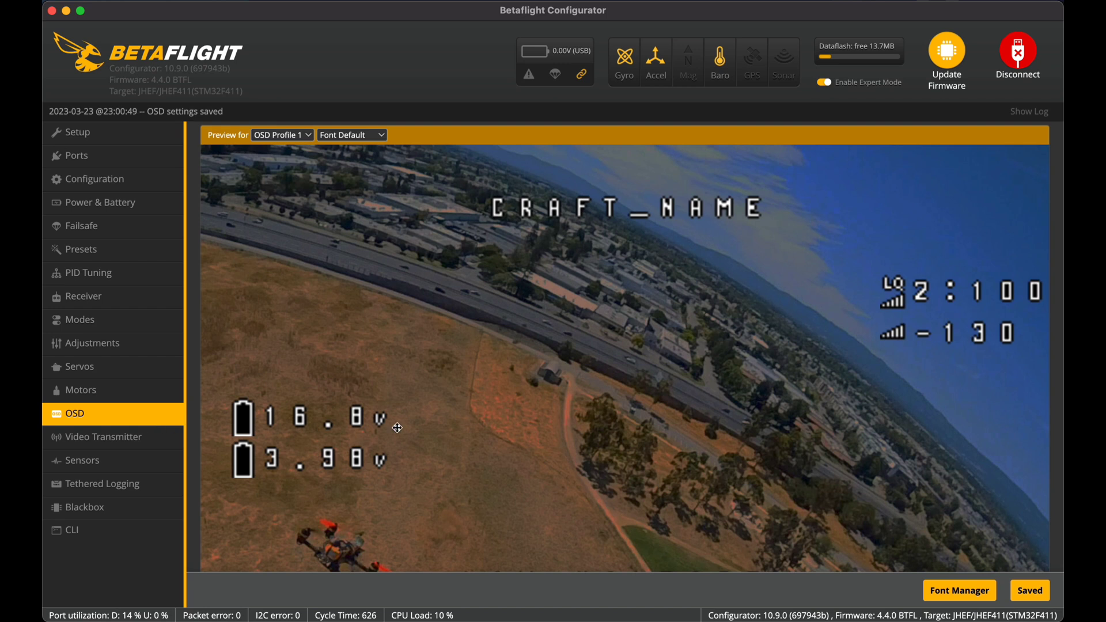